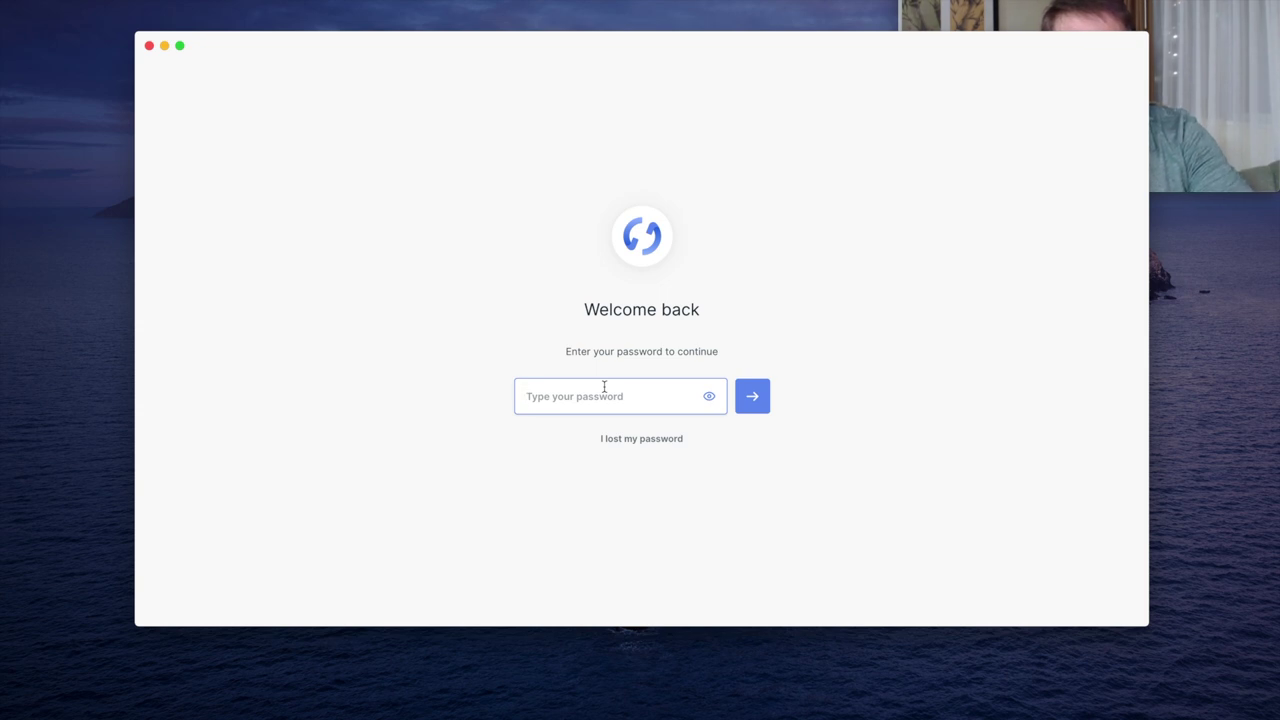
Step: Unlock Ledger Live with the account password
type("••")
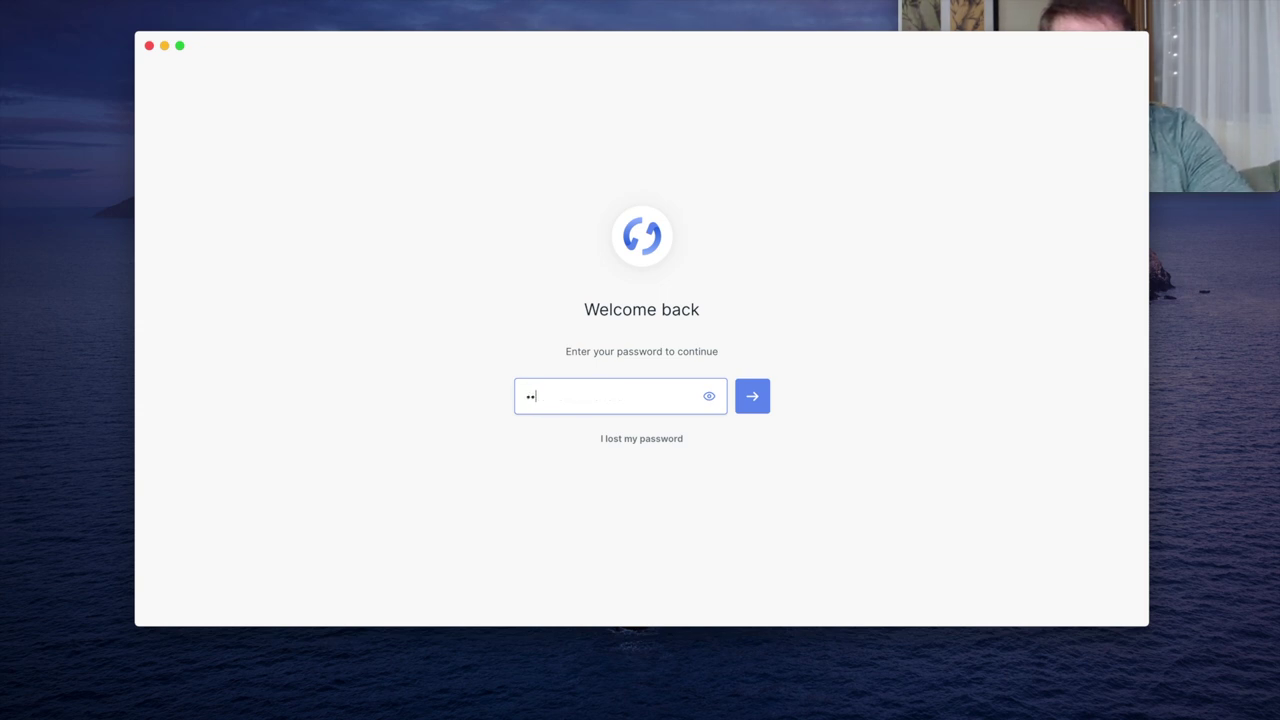
type("••••••••")
left_click(754, 399)
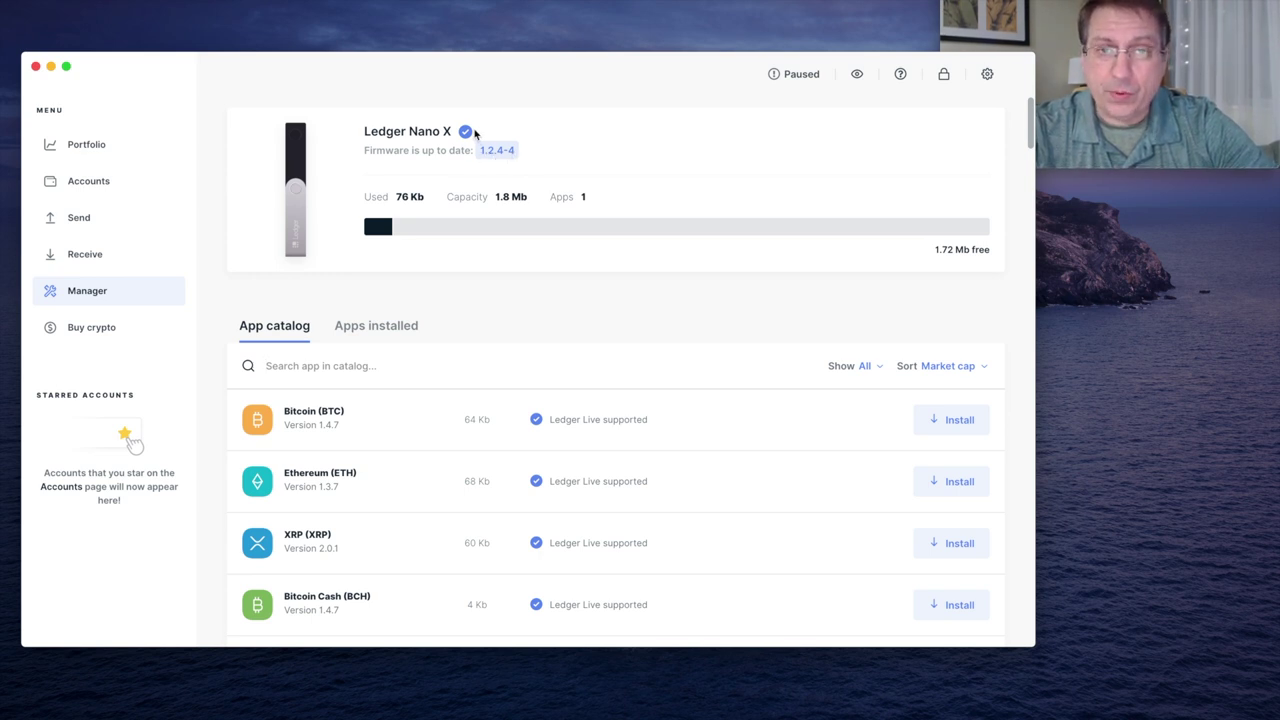
scroll(391, 447, "down", 2)
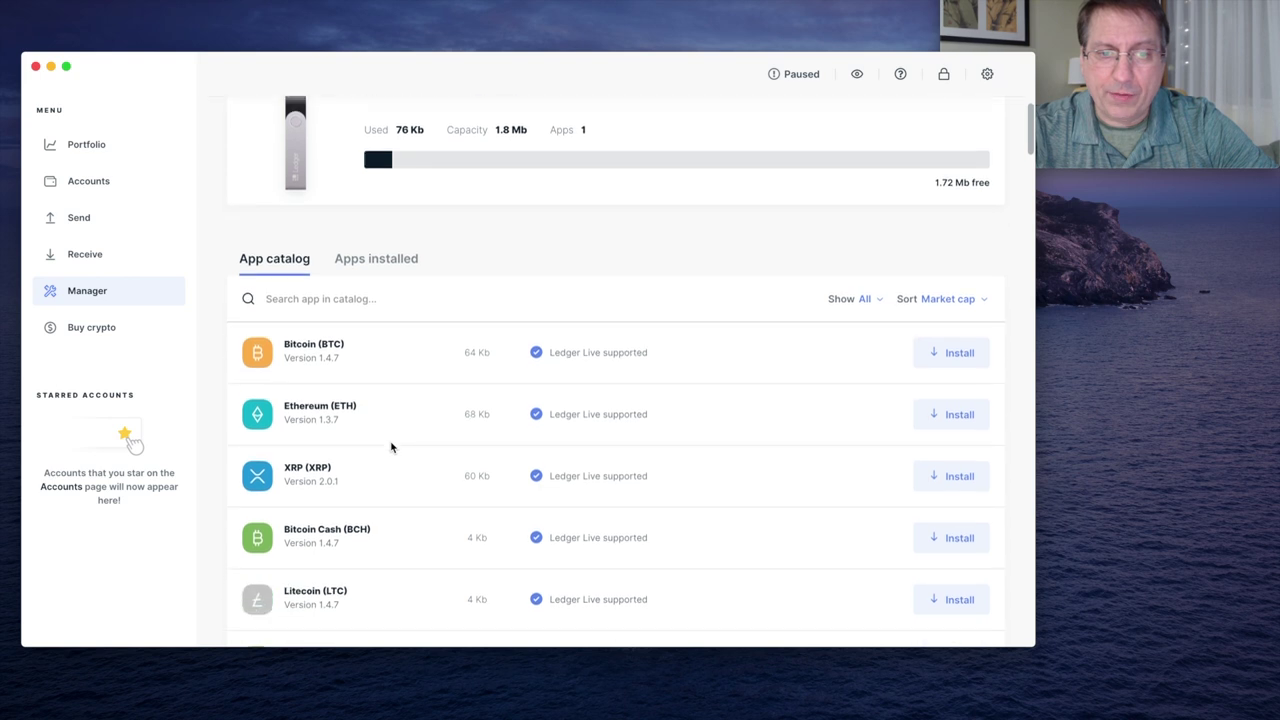
scroll(391, 447, "down", 10)
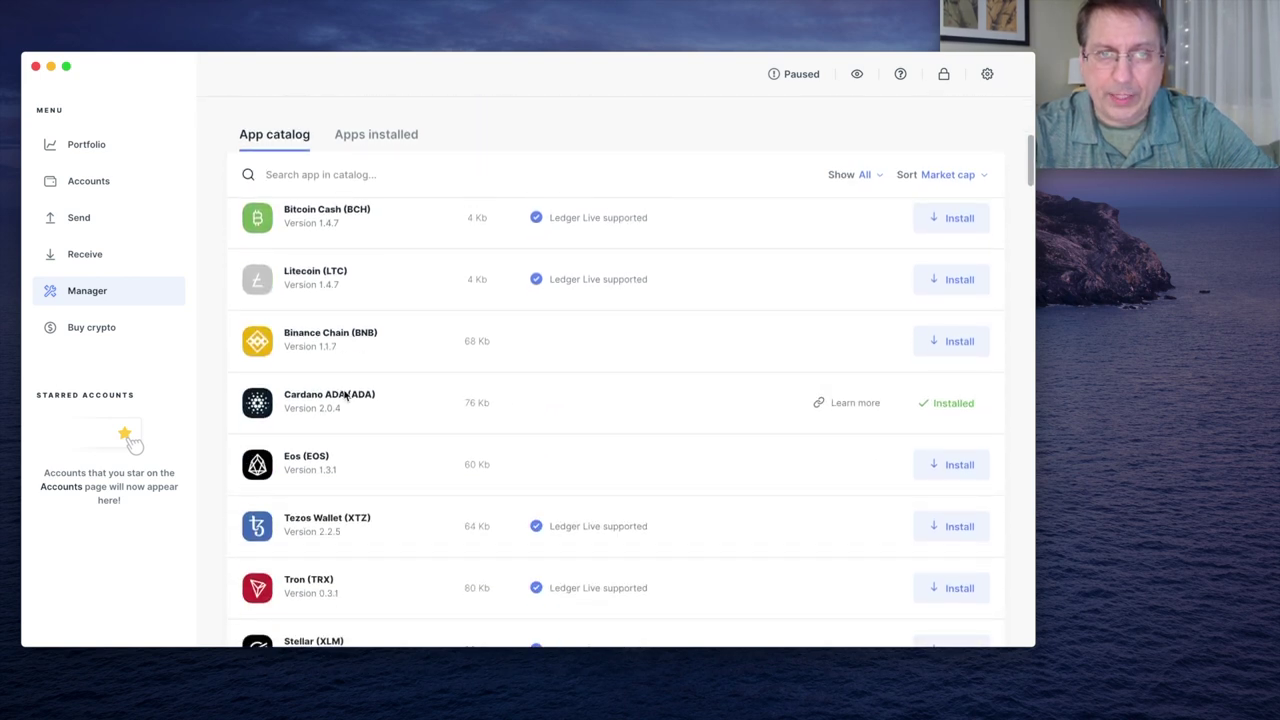
left_click(402, 138)
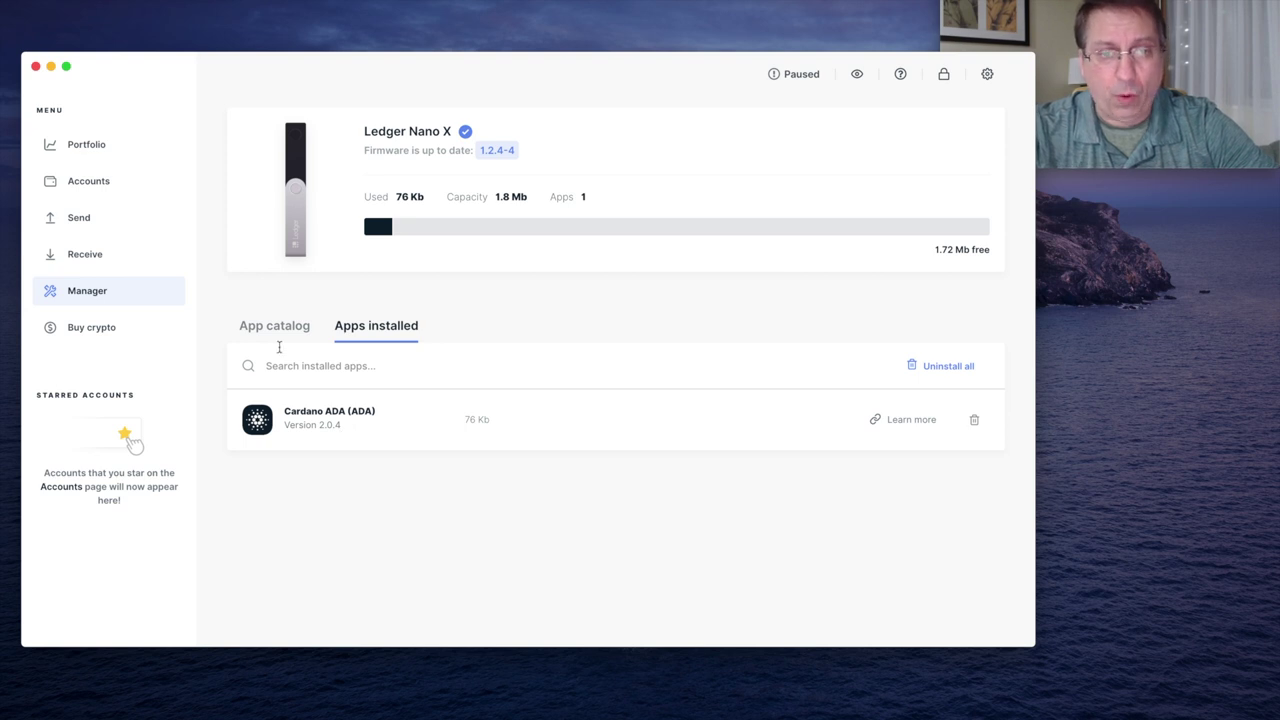
left_click(277, 332)
scroll(383, 456, "down", 1)
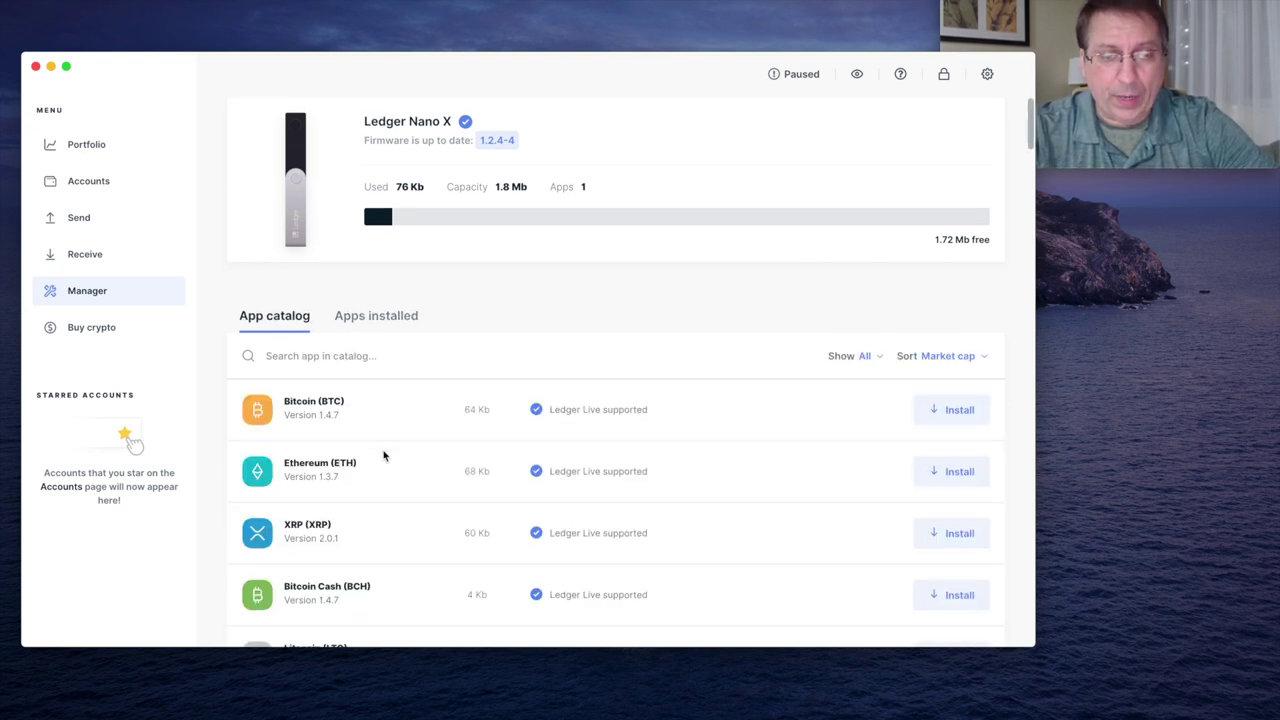
scroll(383, 456, "down", 5)
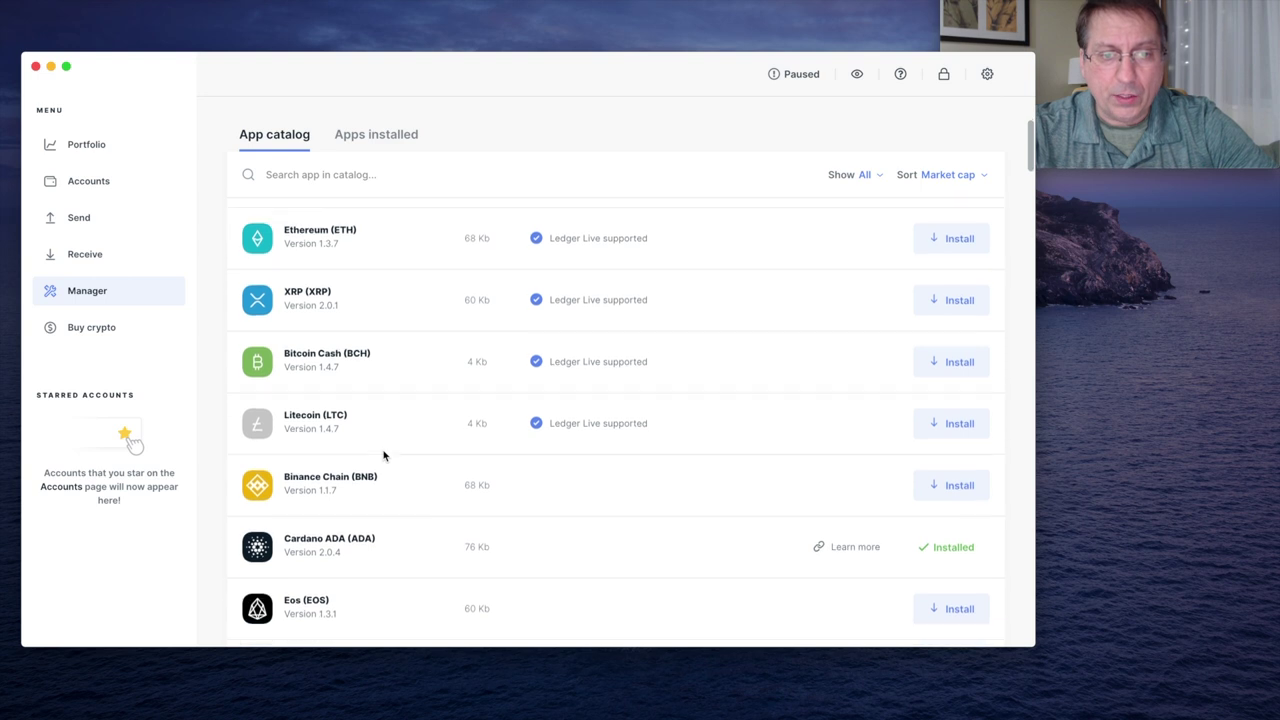
scroll(383, 456, "down", 5)
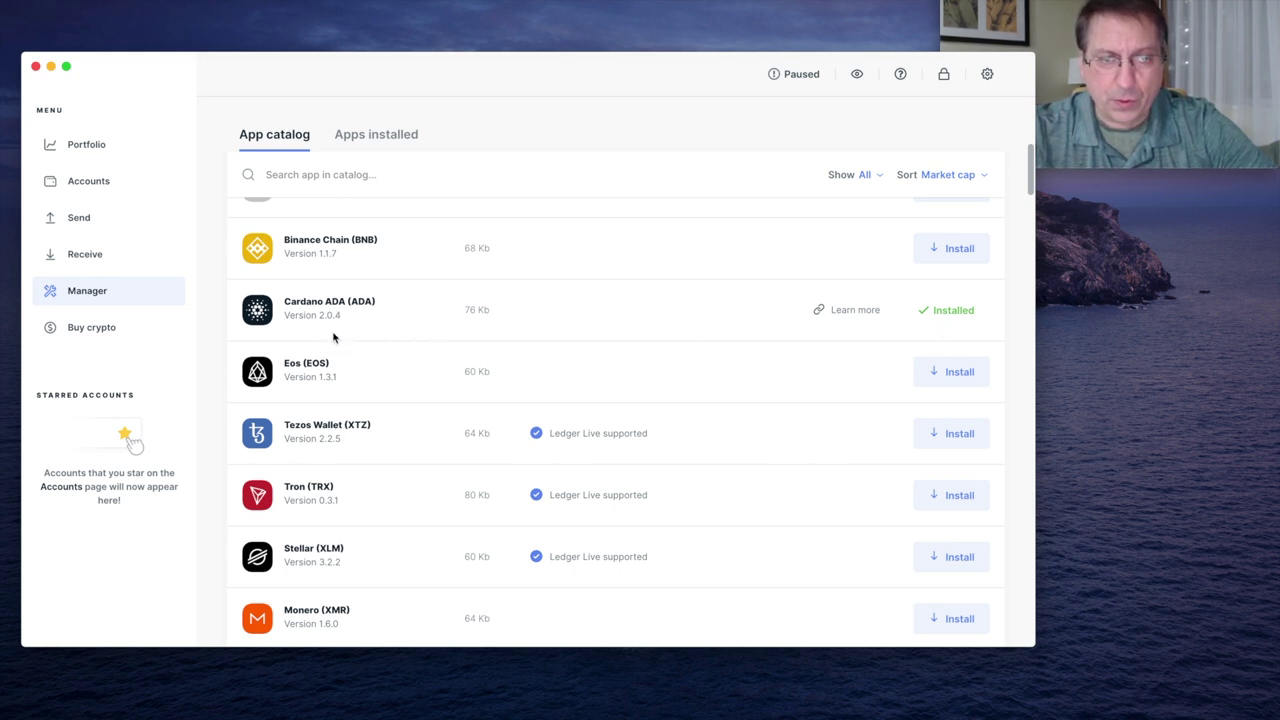
scroll(334, 338, "up", 10)
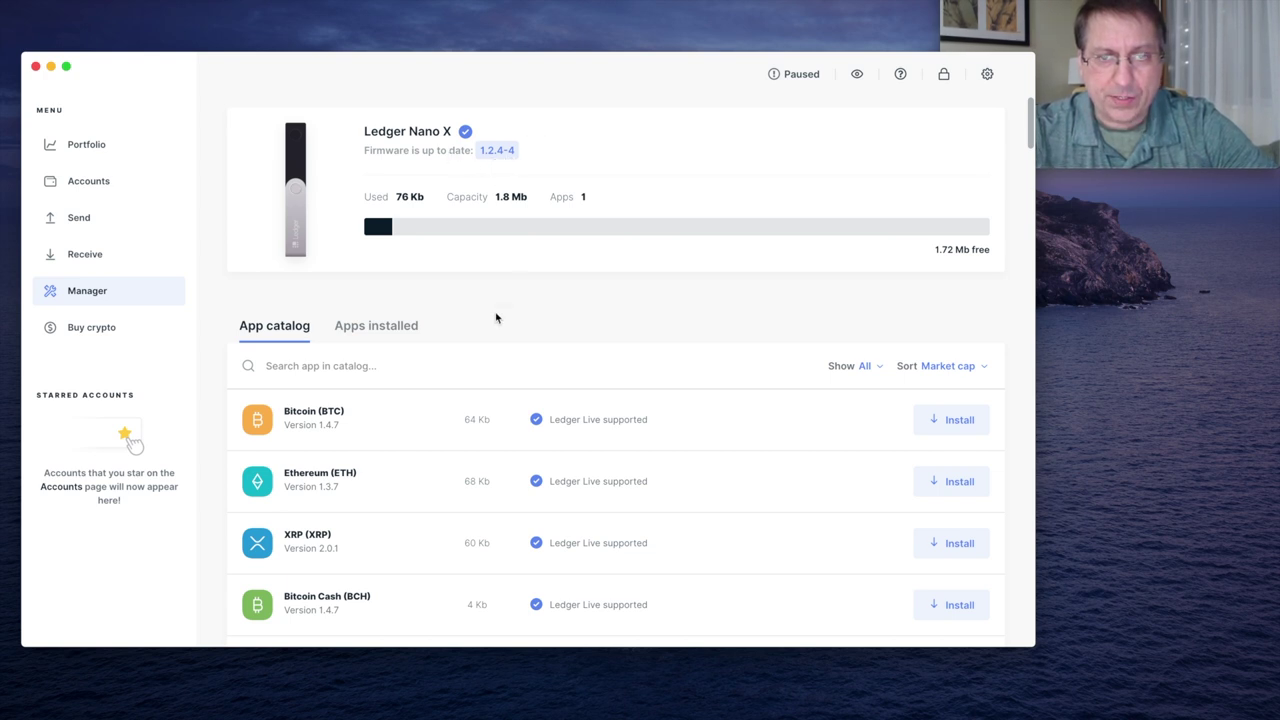
scroll(495, 318, "down", 8)
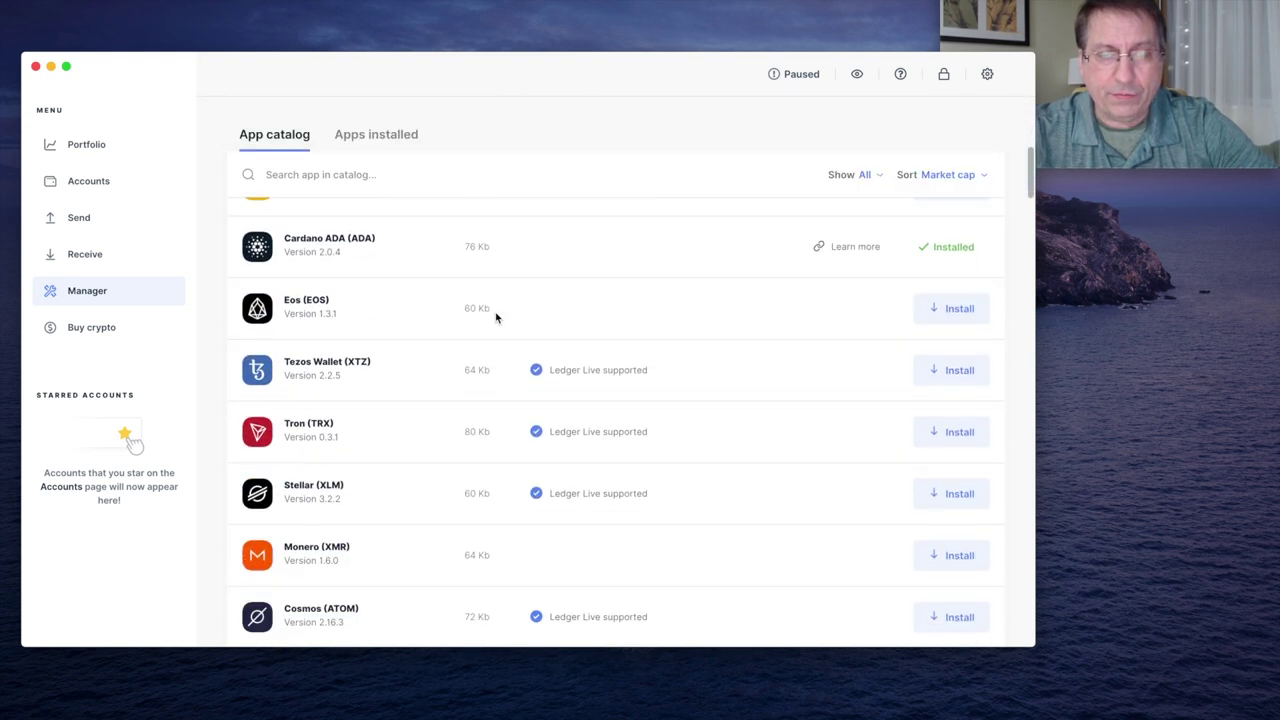
scroll(495, 318, "down", 2)
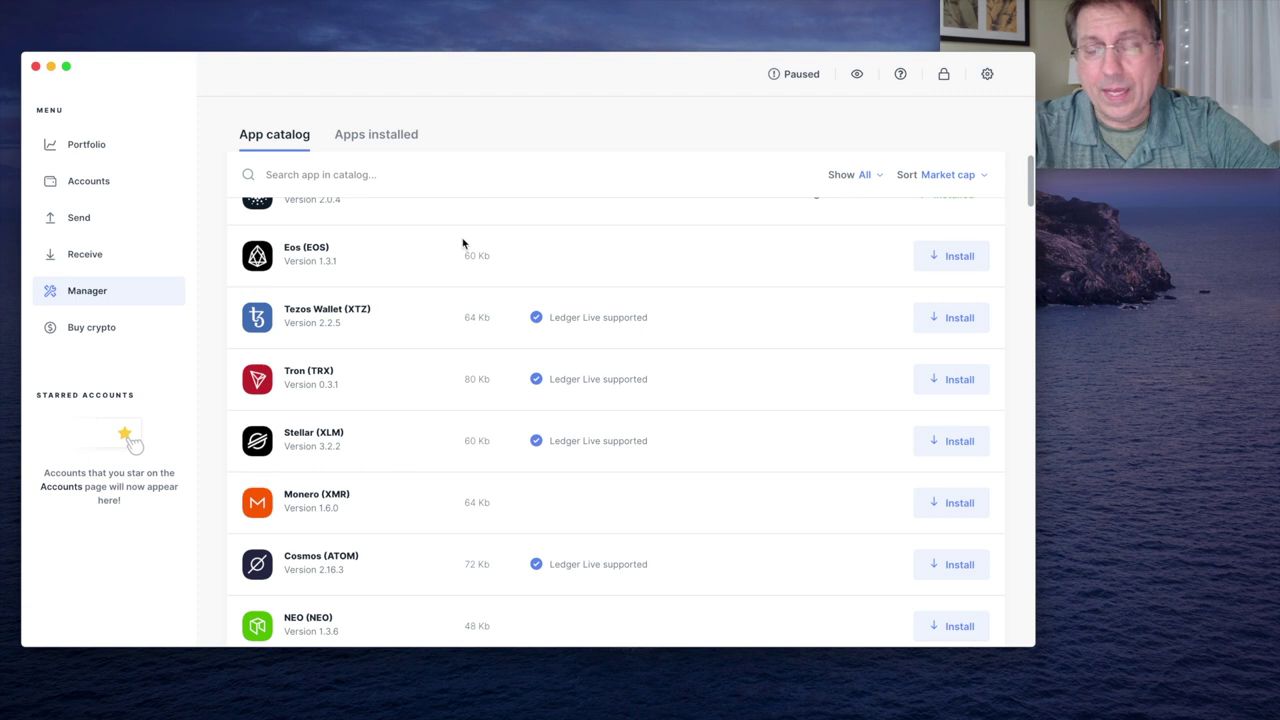
scroll(380, 292, "down", 5)
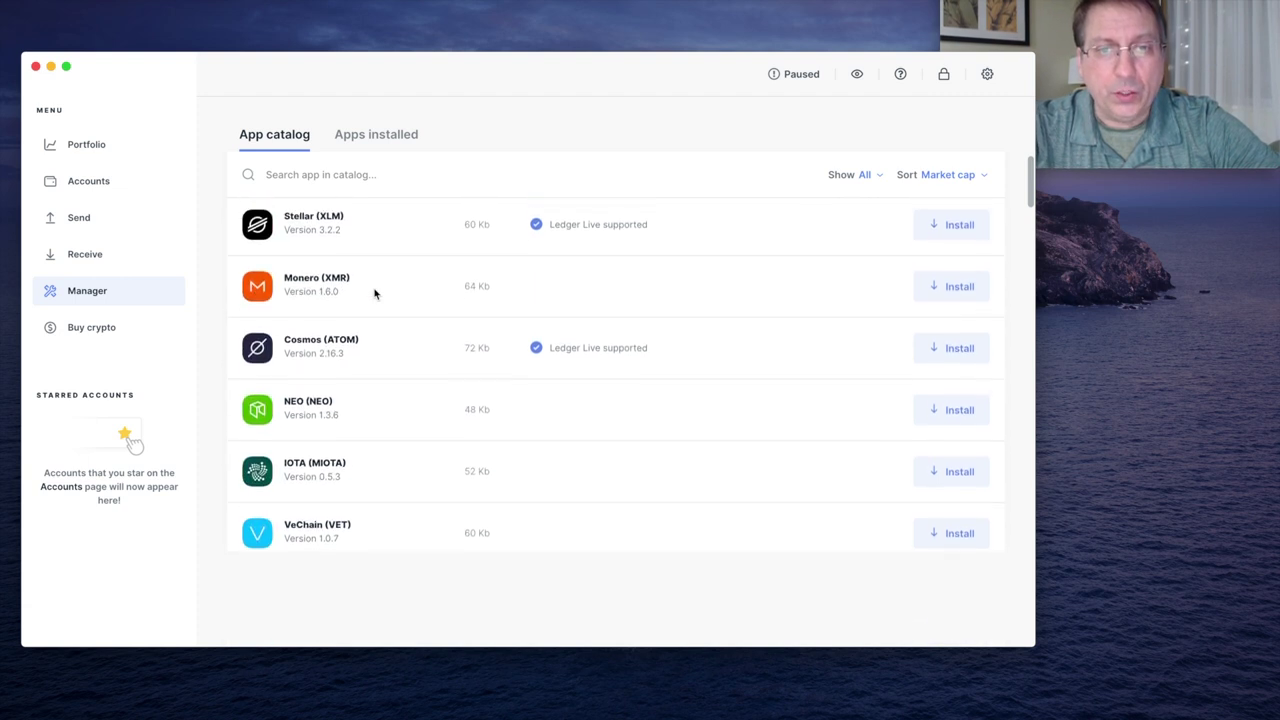
scroll(480, 302, "up", 2)
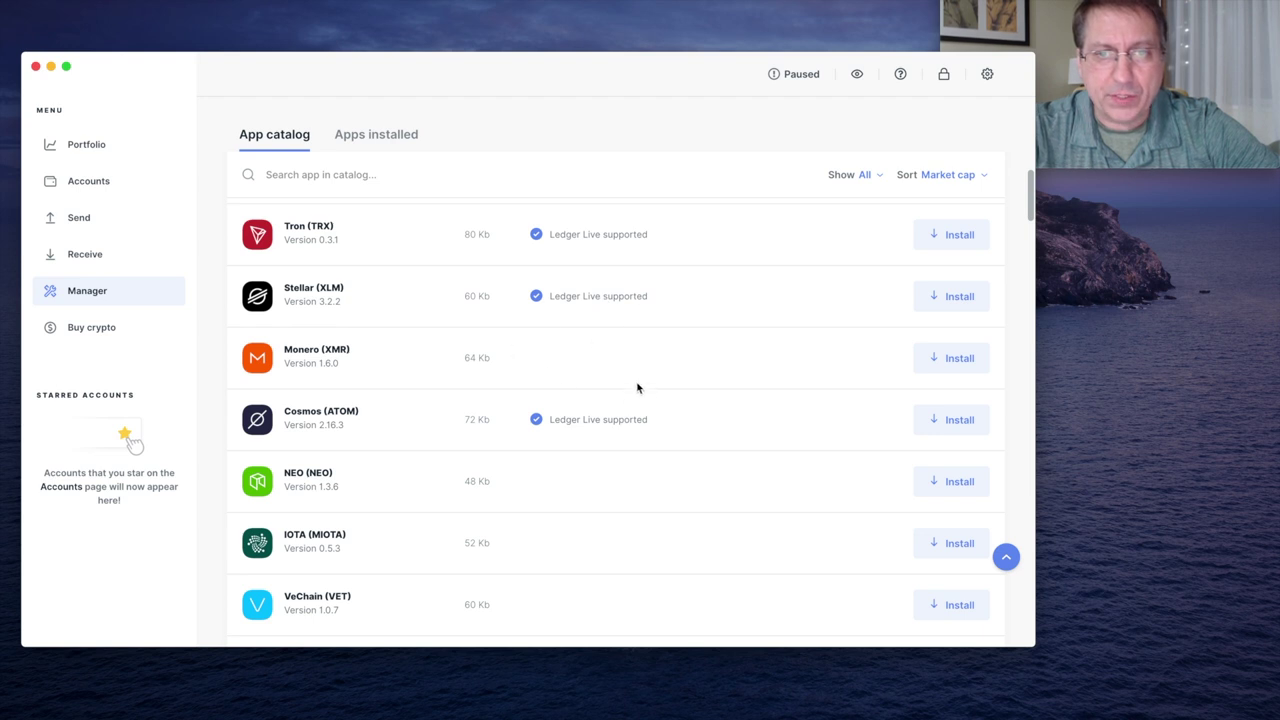
scroll(551, 348, "up", 7)
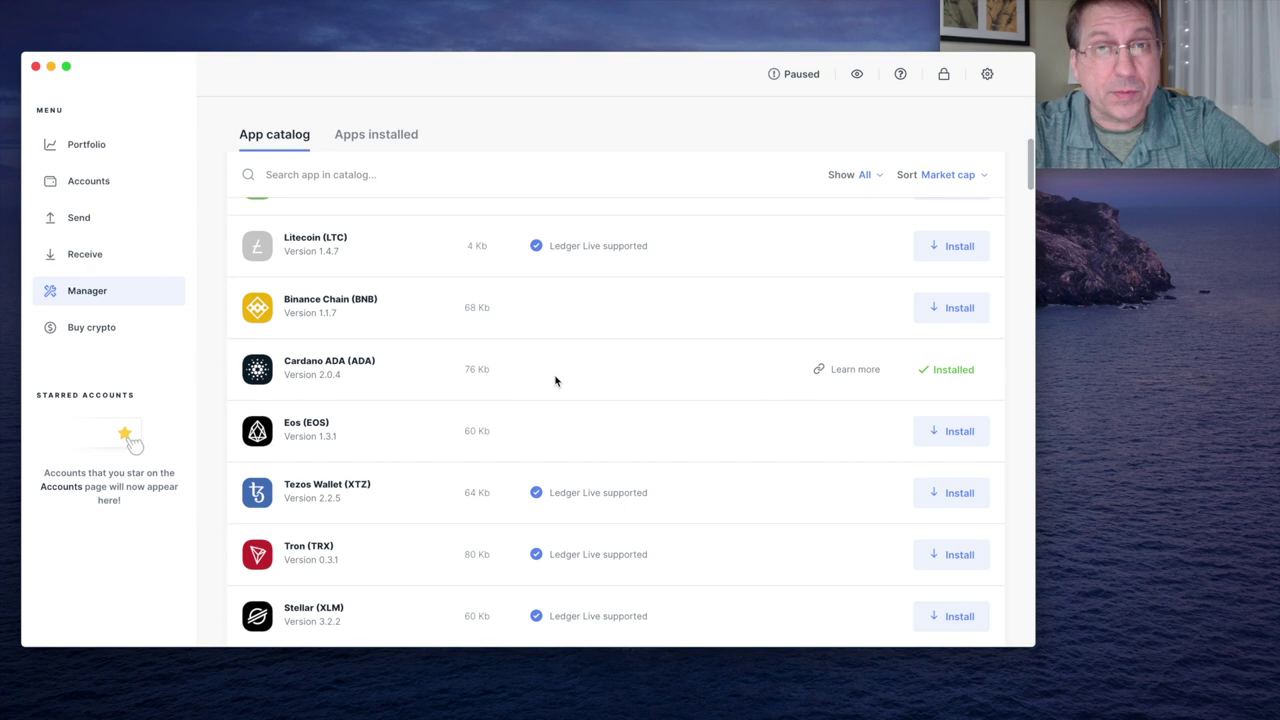
left_click(127, 30)
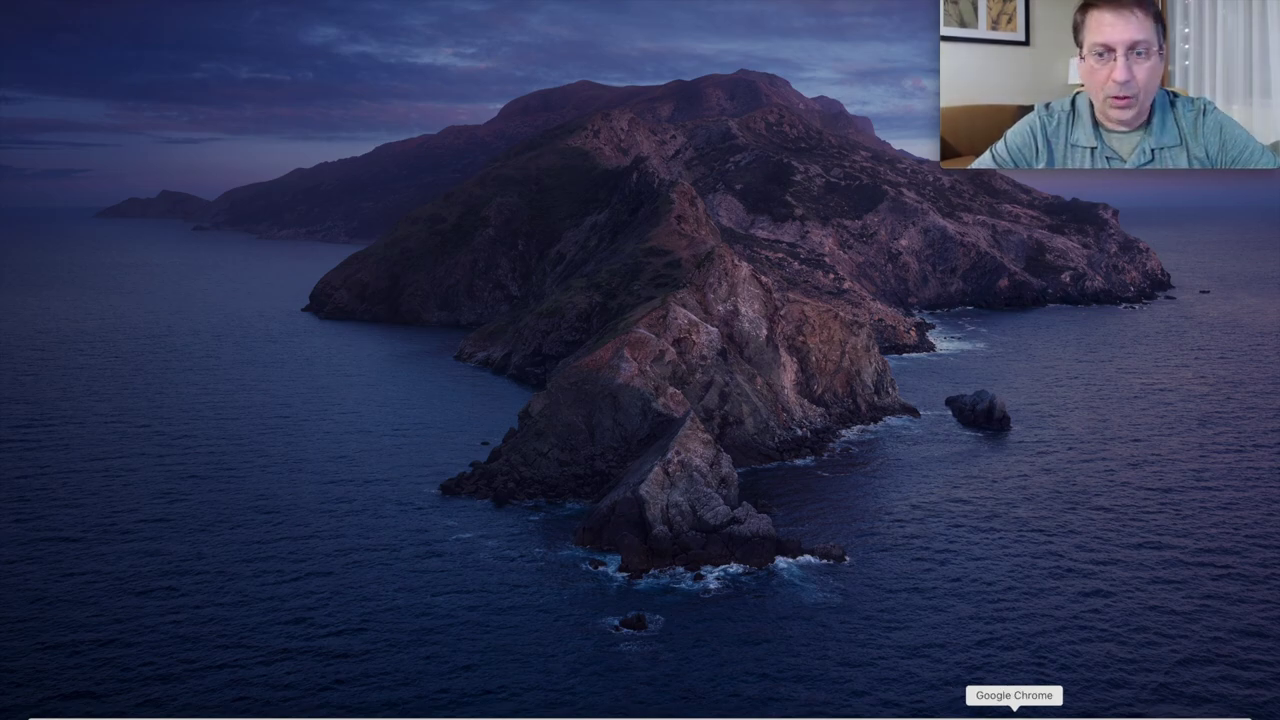
Step: Launch Chrome, search Google for 'chrome web store', and open the Web Store's Extensions page
left_click(1014, 716)
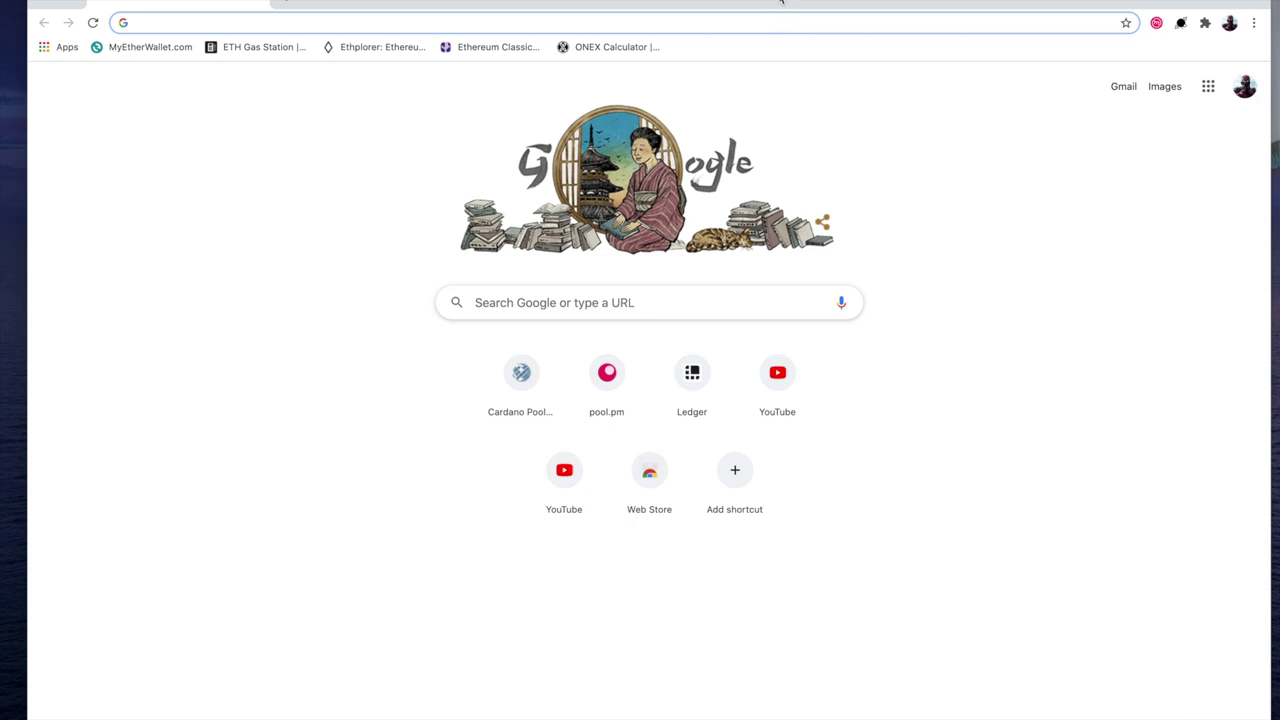
left_click_drag(781, 2, 743, 2)
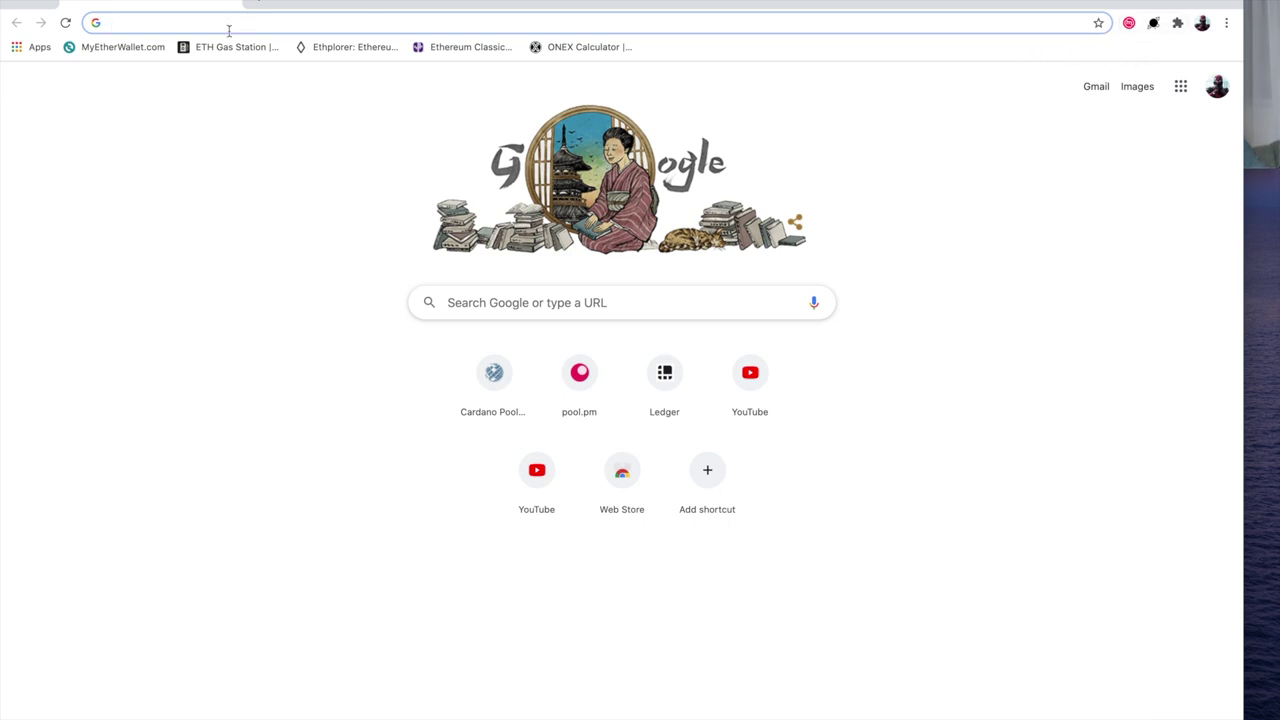
type("chrome")
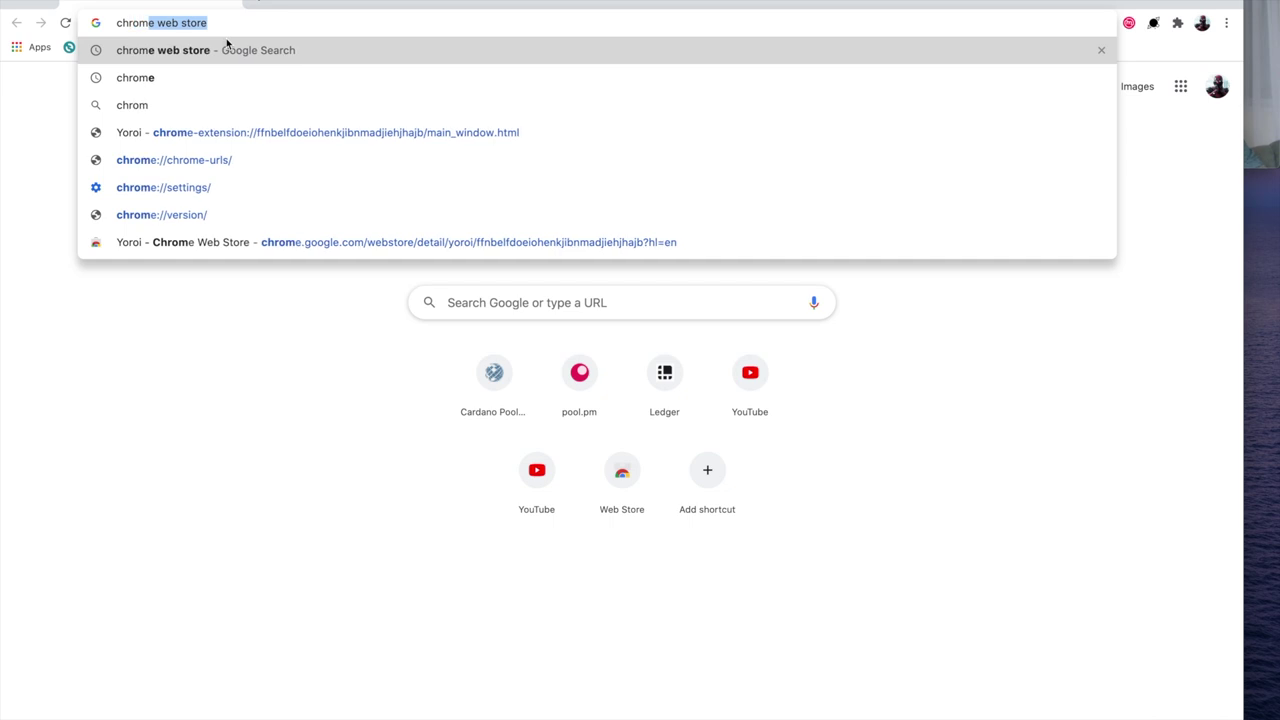
key("Return")
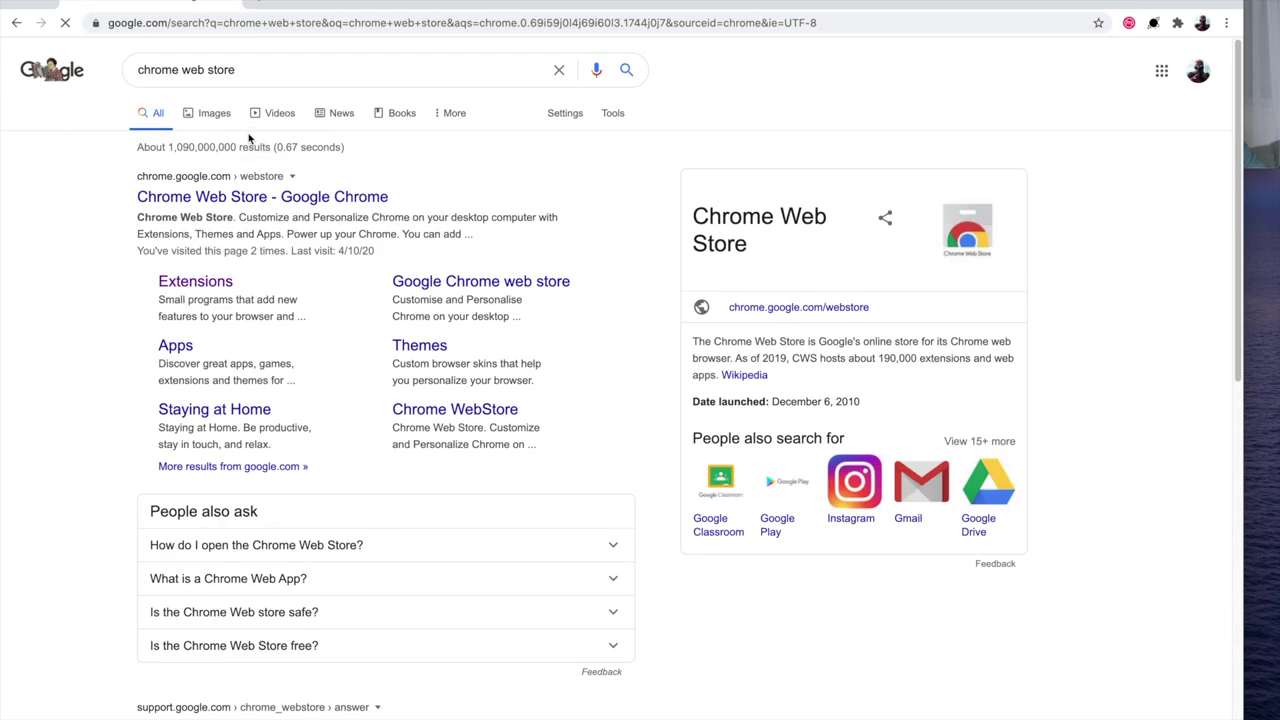
left_click(205, 290)
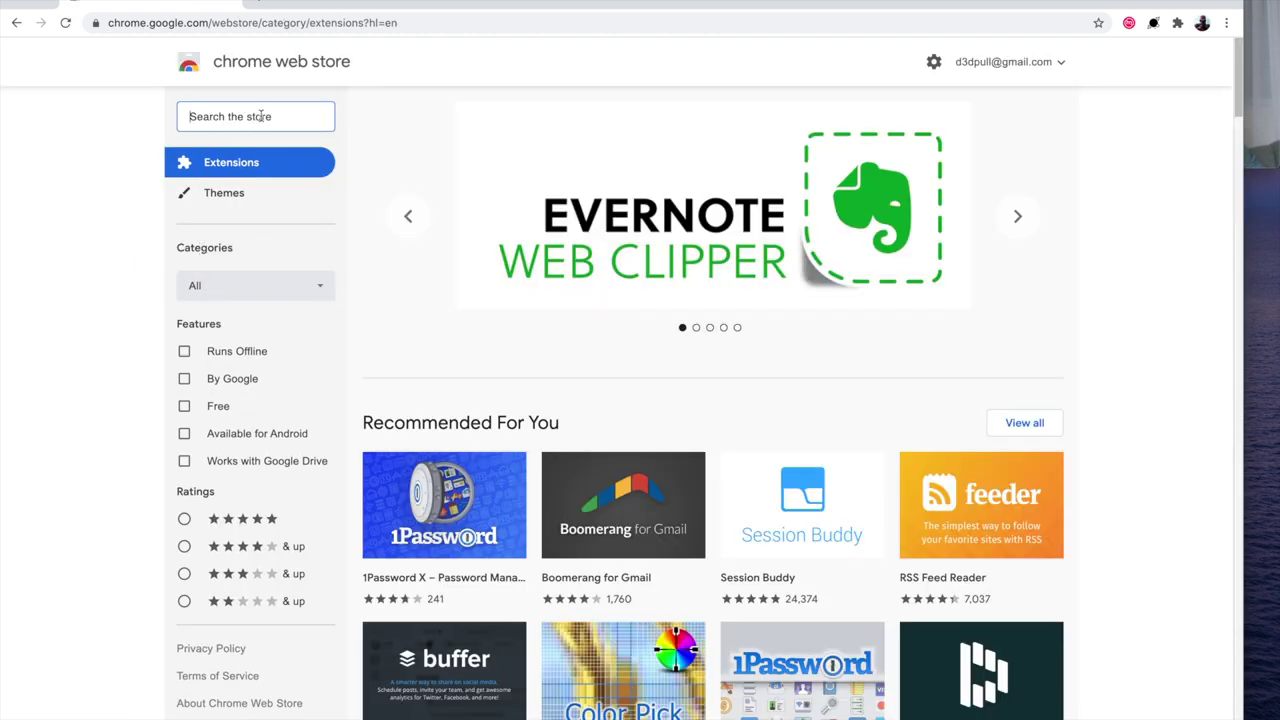
Step: Search the Web Store for 'yoroi' and add the Yoroi extension to Chrome
type("You")
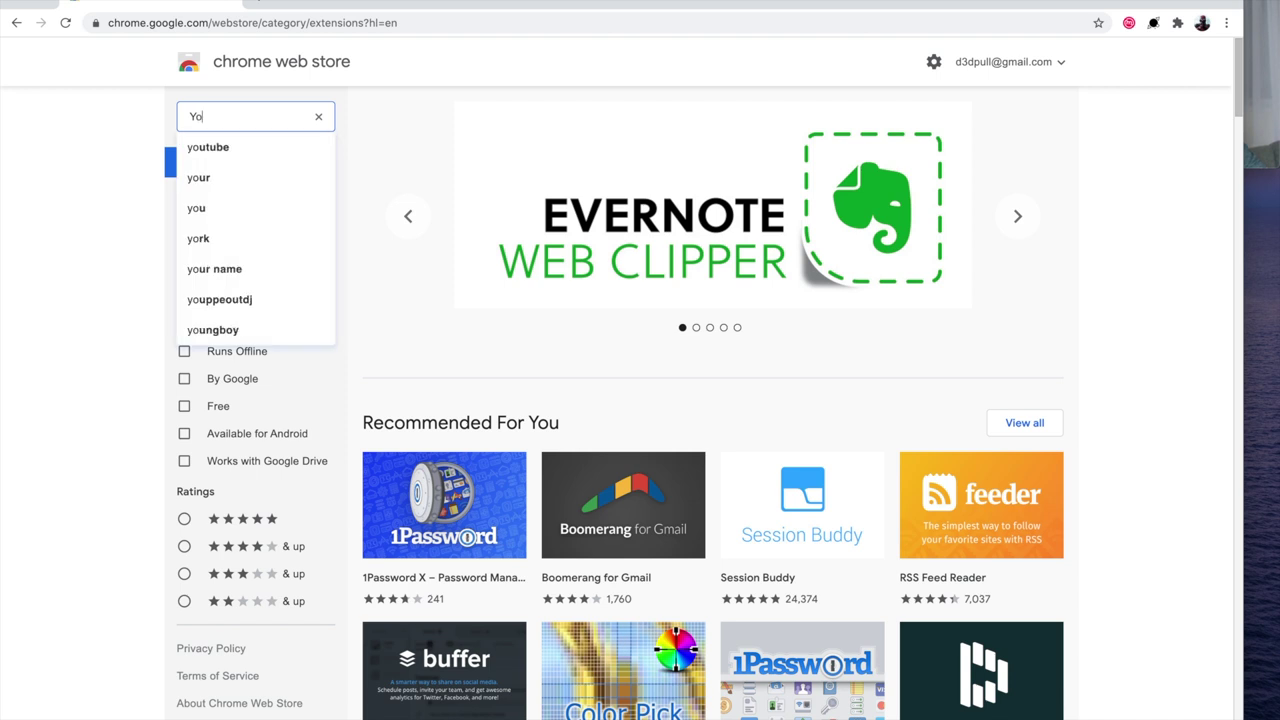
key("BackSpace")
type("roi")
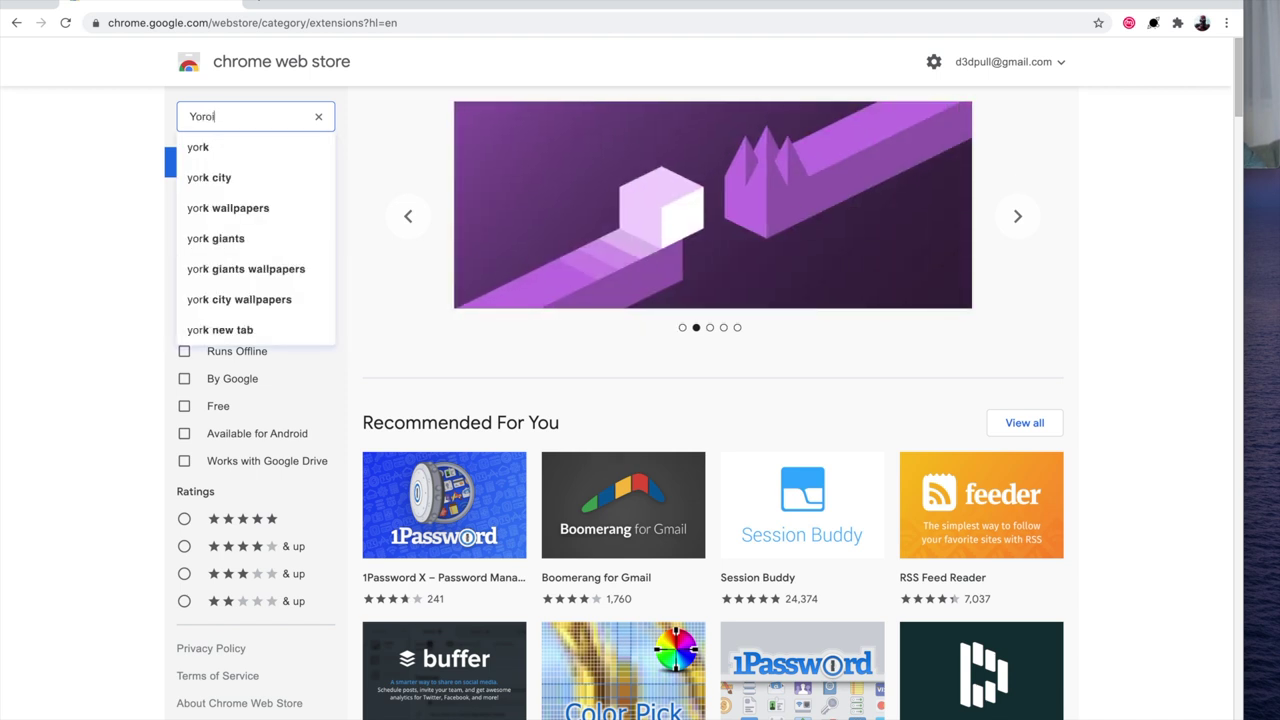
left_click(221, 150)
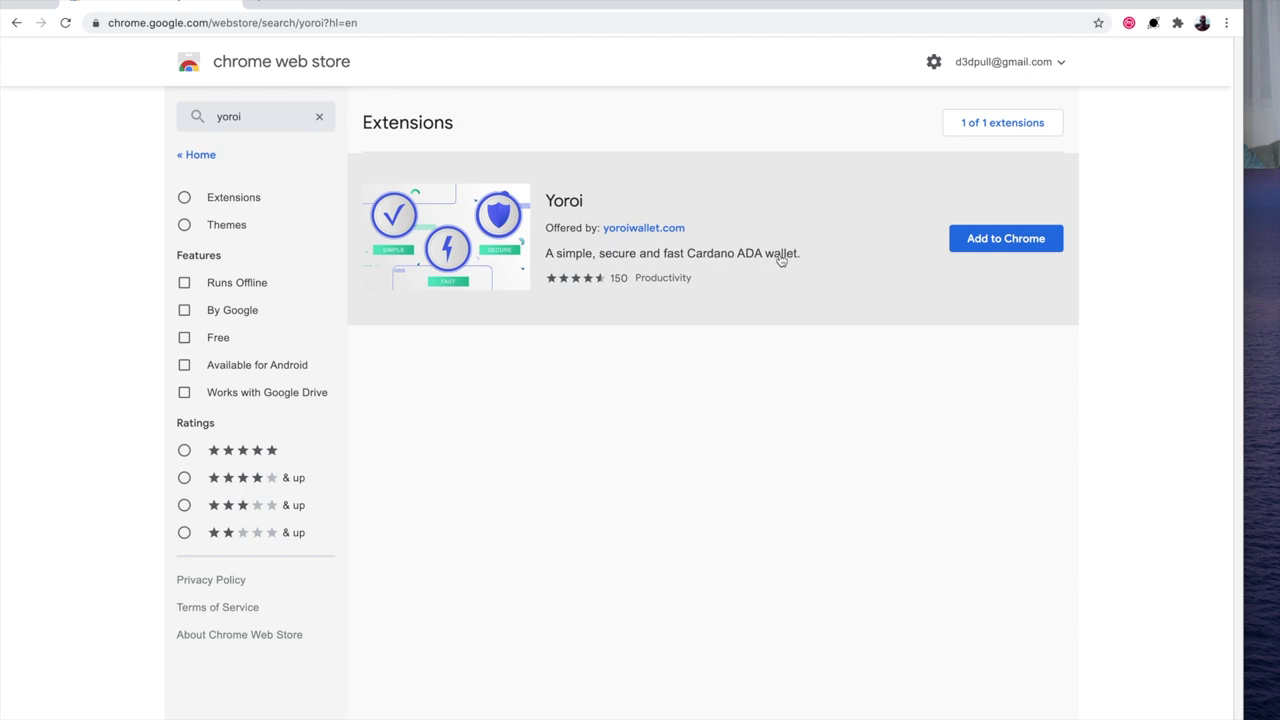
left_click(990, 239)
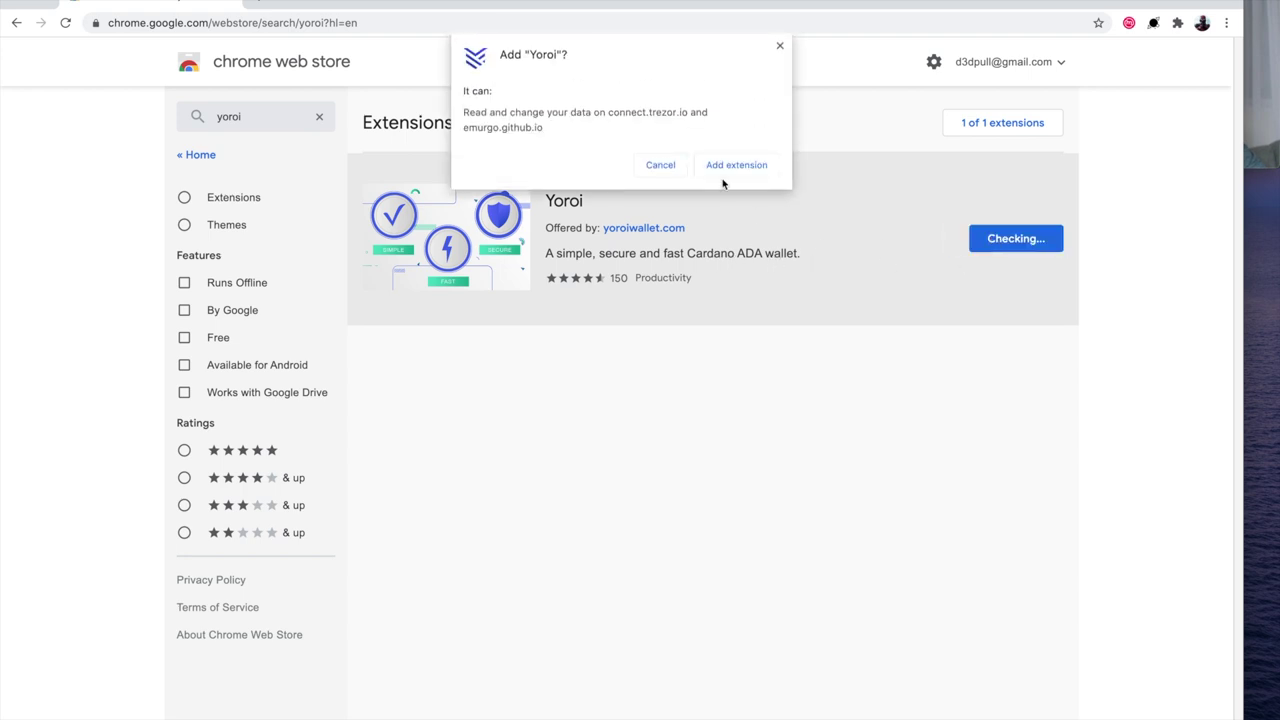
left_click(737, 165)
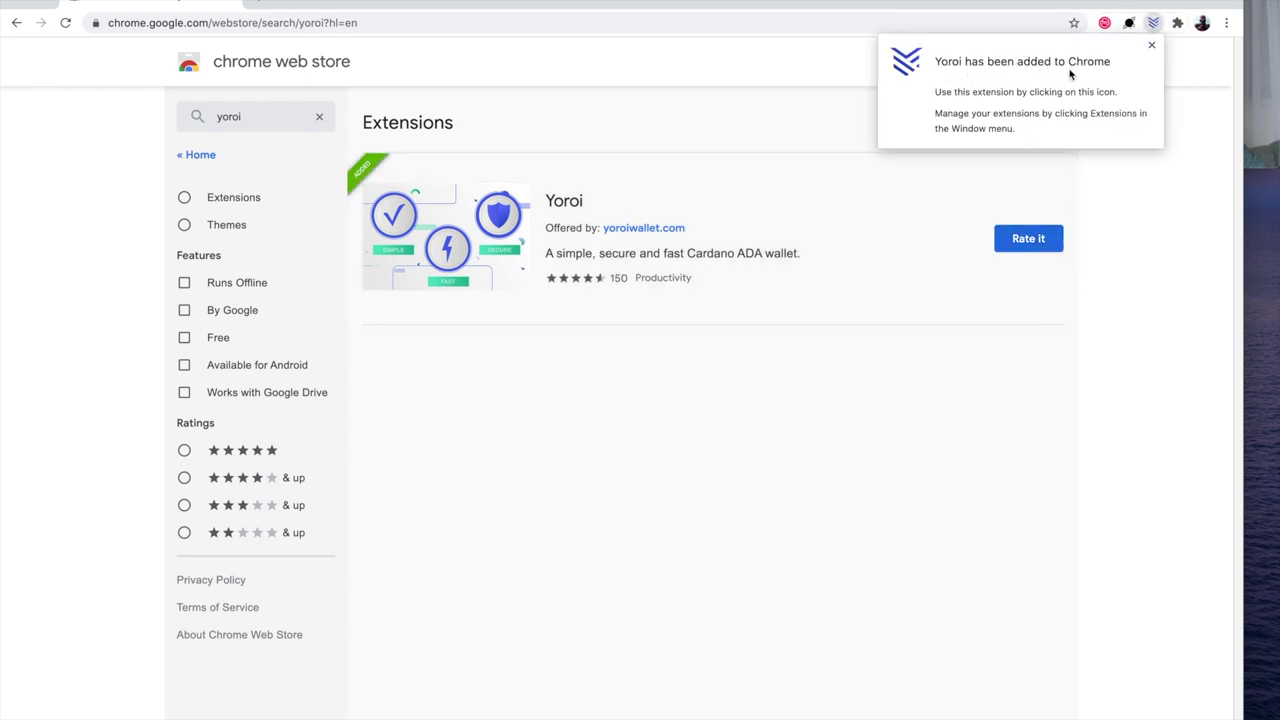
Step: Dismiss the extension-added notice and pin Yoroi to the Chrome toolbar
left_click(1151, 45)
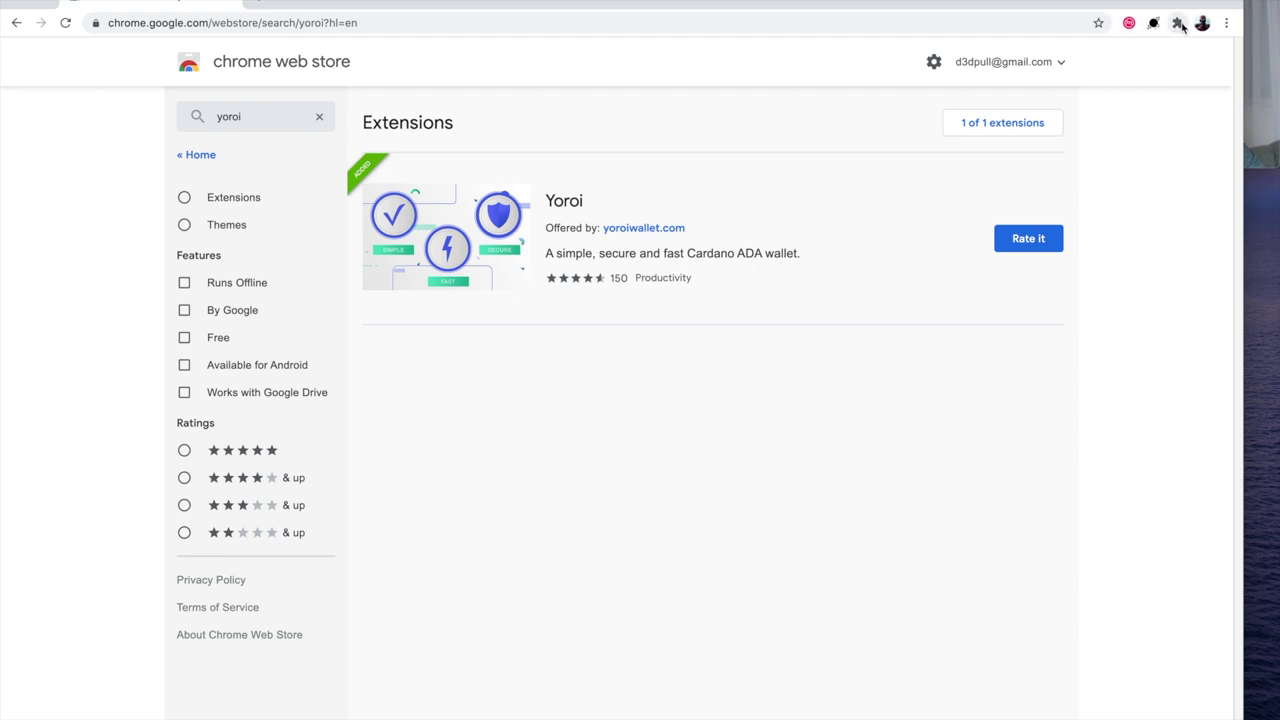
left_click(1179, 25)
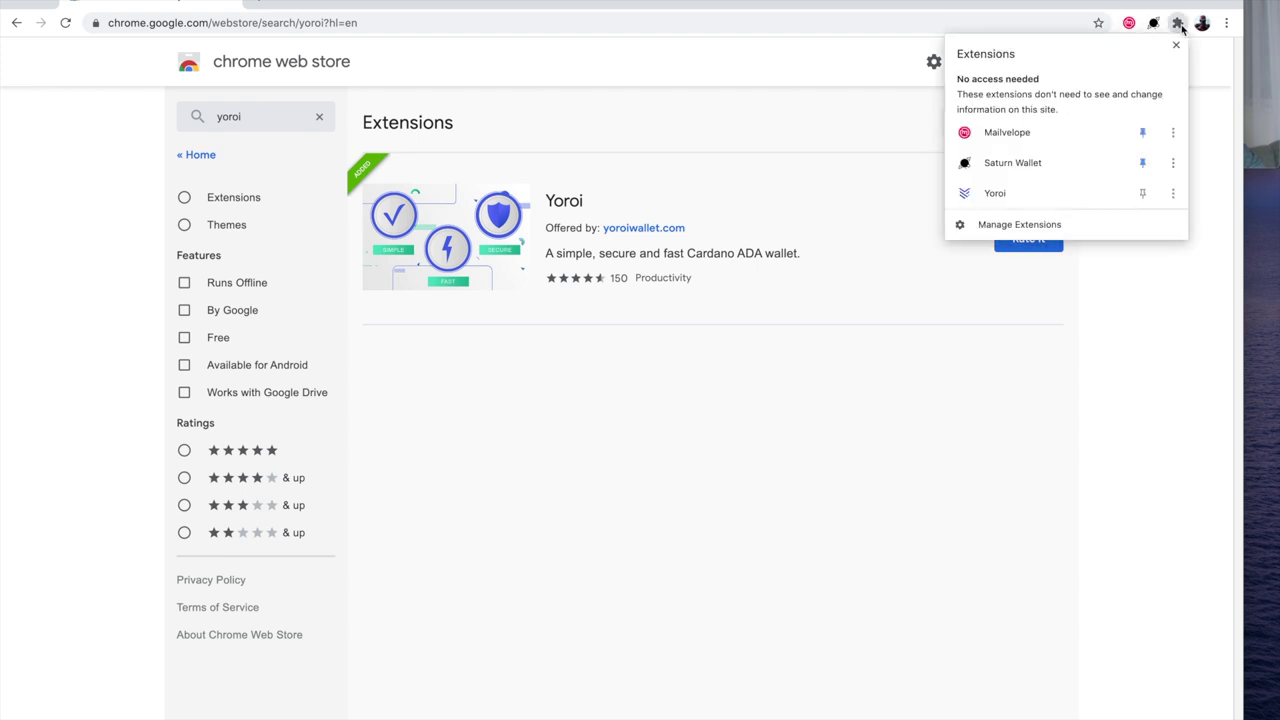
left_click(1143, 194)
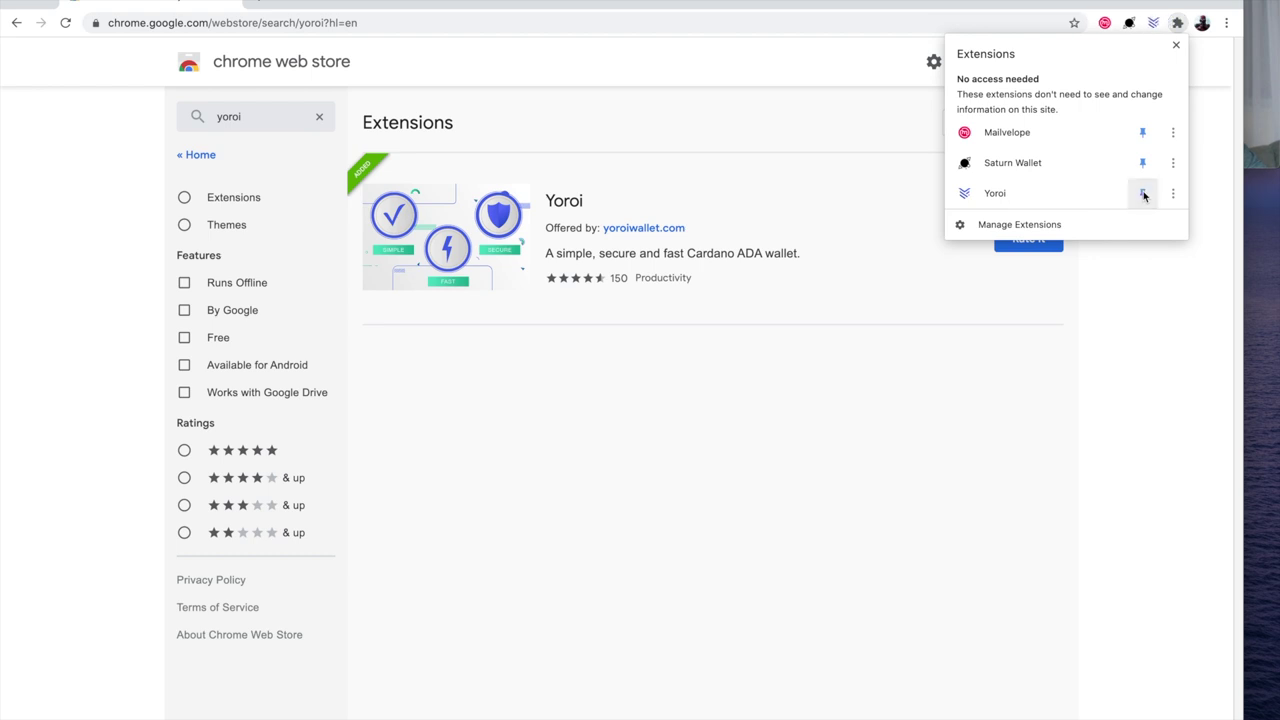
left_click(1176, 45)
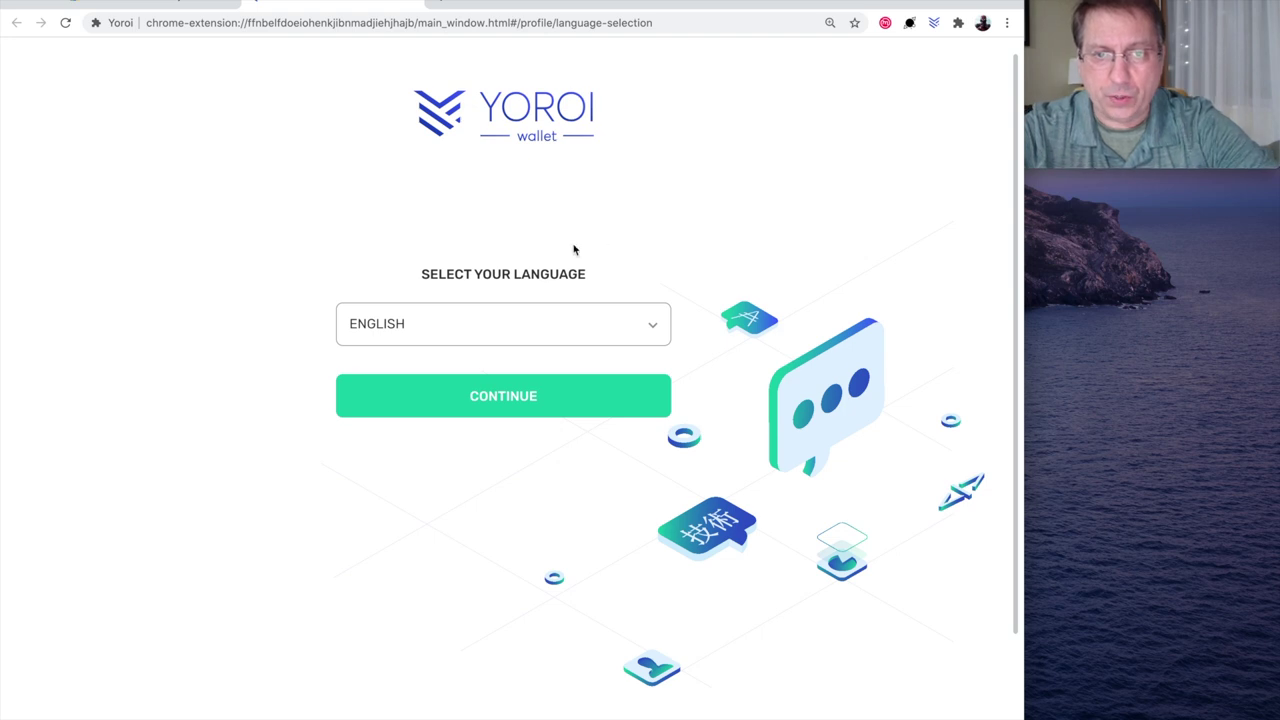
Step: Keep English as Yoroi's language and accept the terms of use
left_click(524, 398)
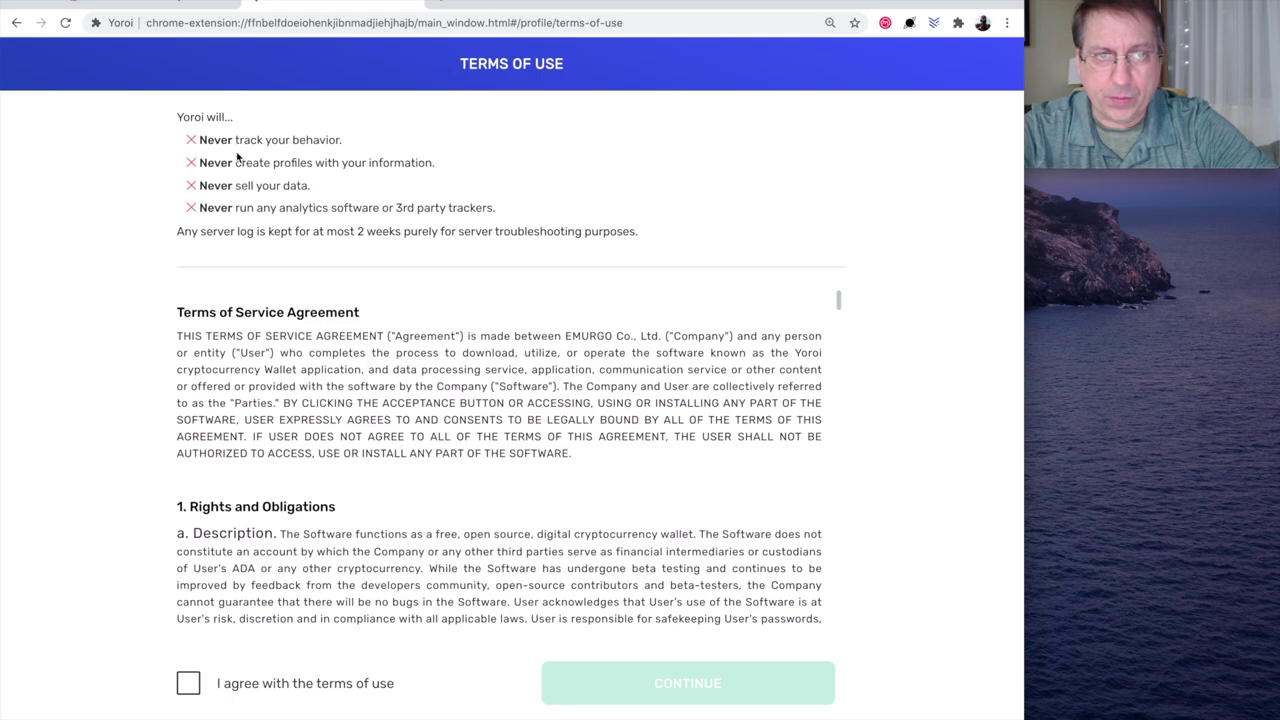
scroll(291, 413, "down", 20)
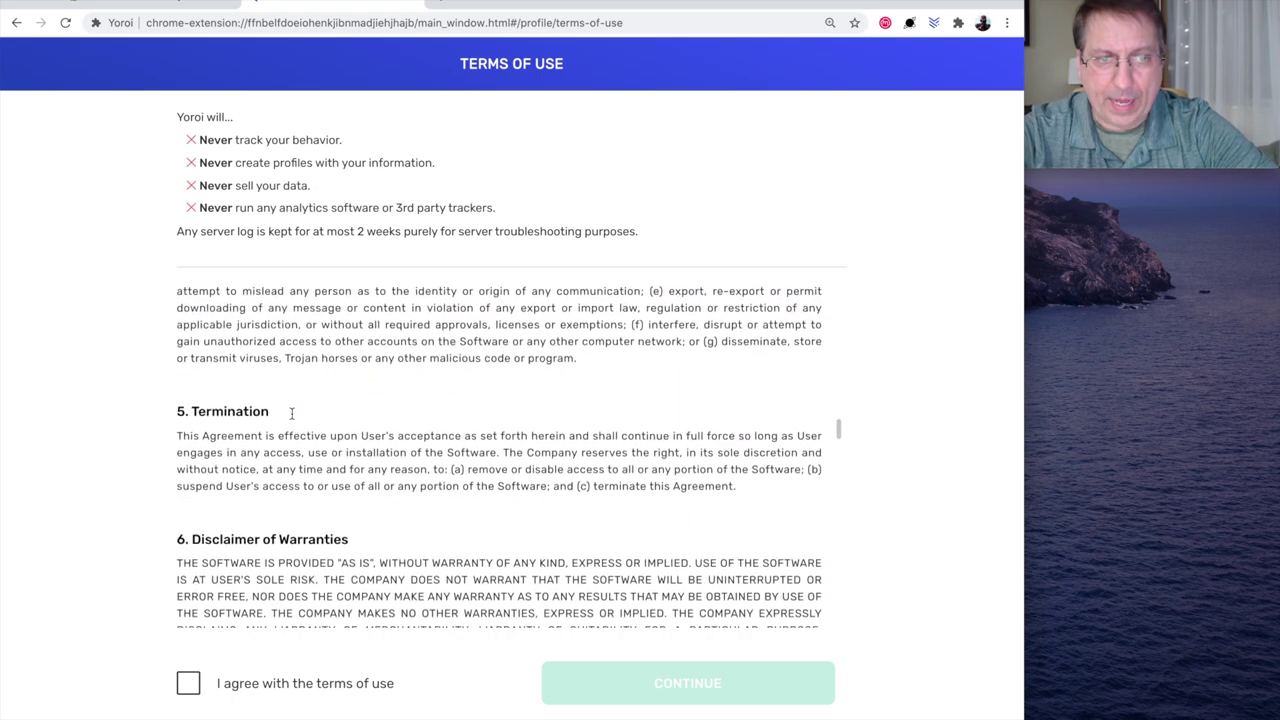
left_click(188, 683)
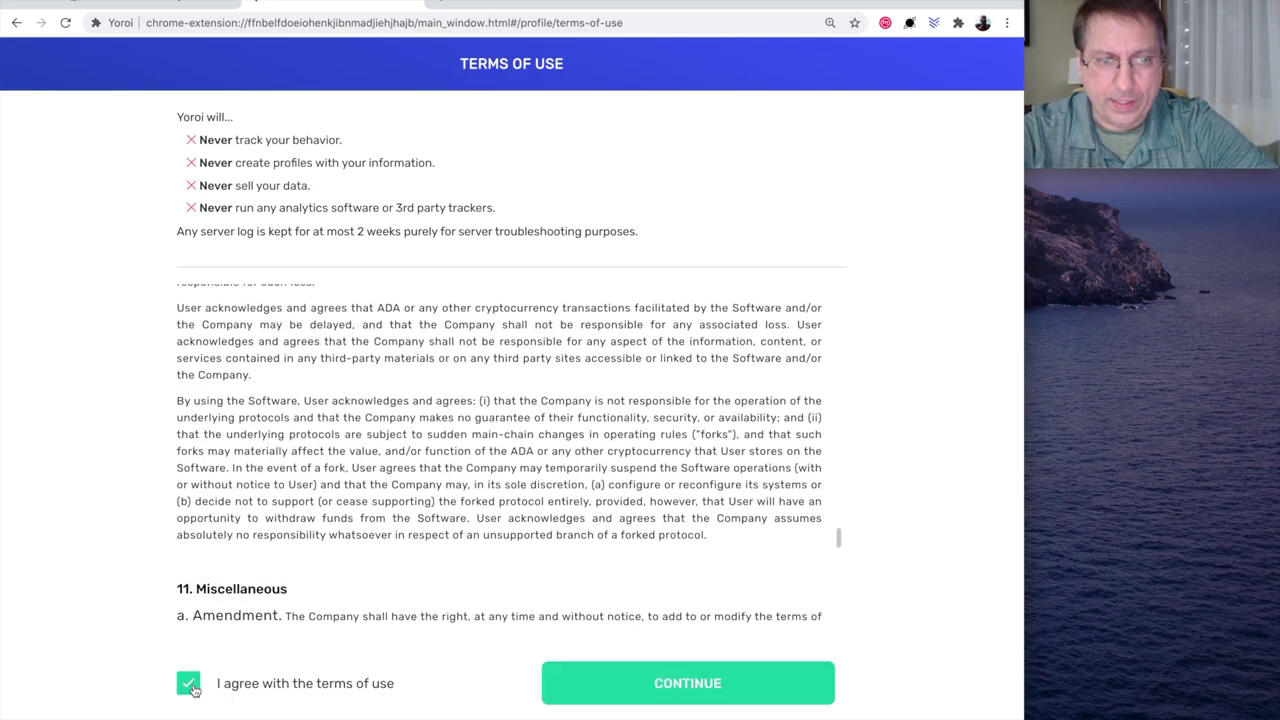
left_click(660, 686)
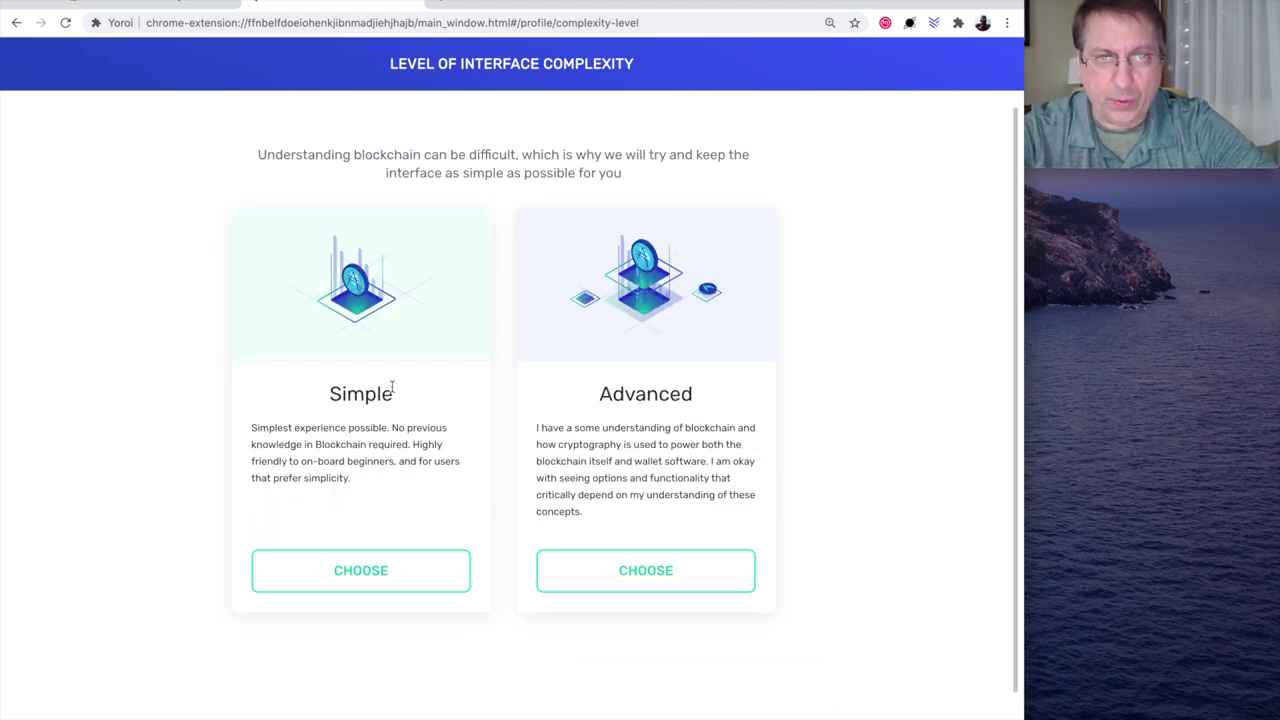
Step: Choose the Simple interface level and skip enabling Cardano payment URLs
left_click(360, 580)
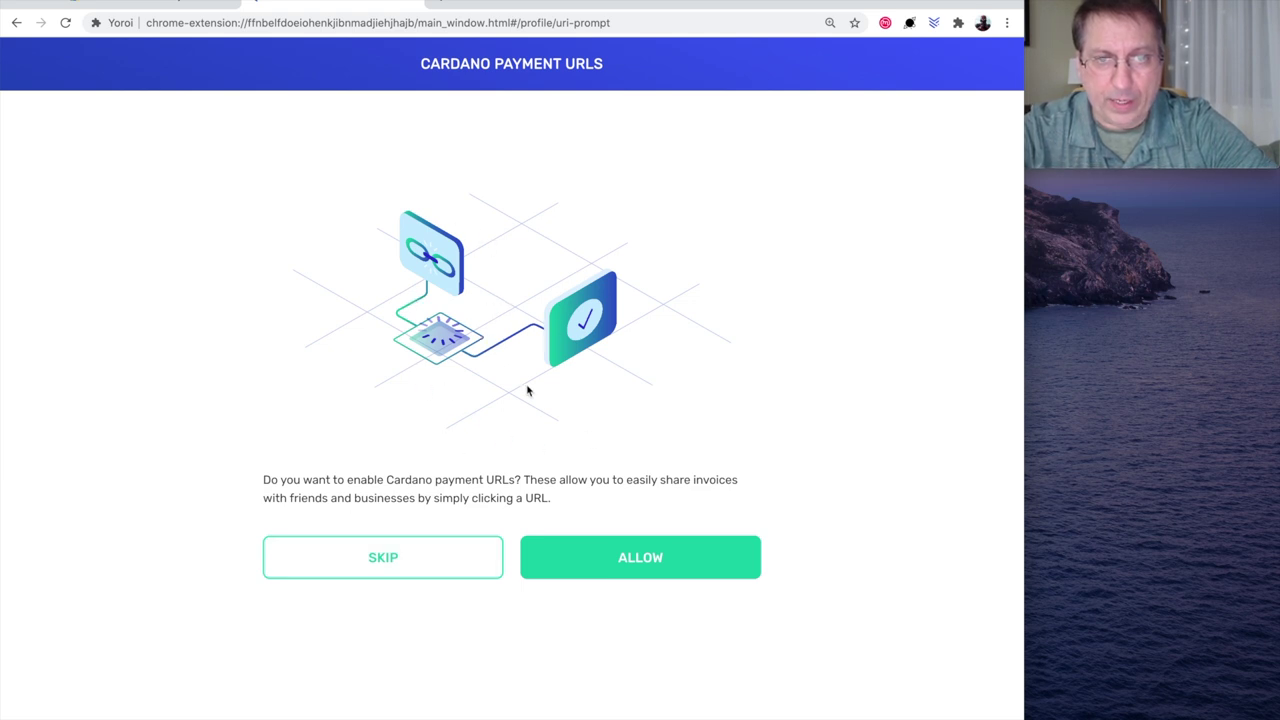
left_click(438, 560)
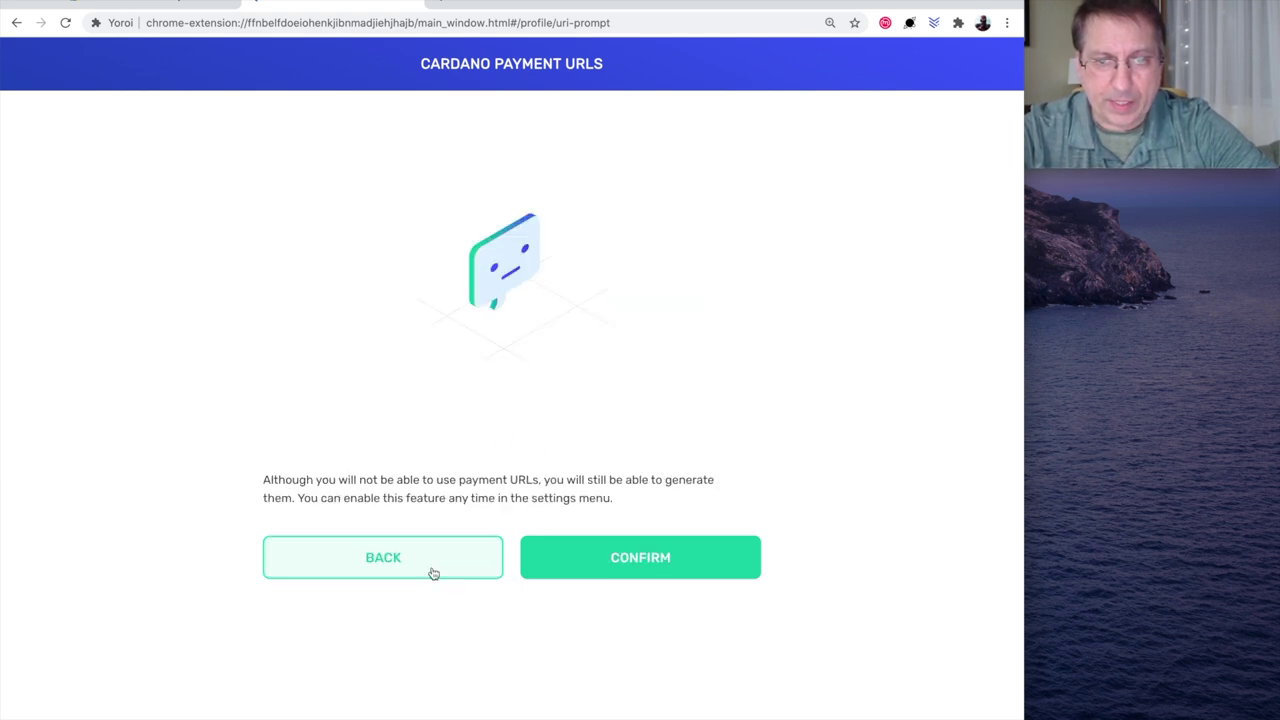
left_click(545, 558)
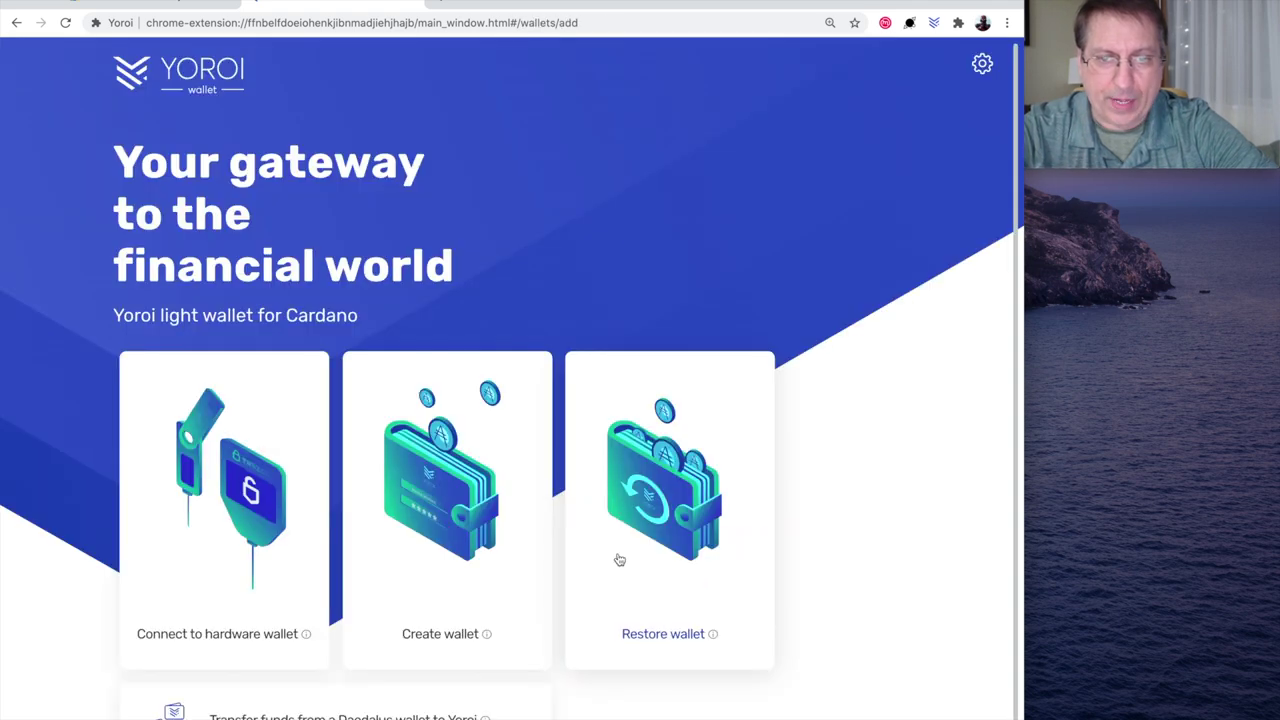
Step: Choose a Cardano Shelley-era Ledger hardware wallet and pass the prerequisites check
left_click(211, 470)
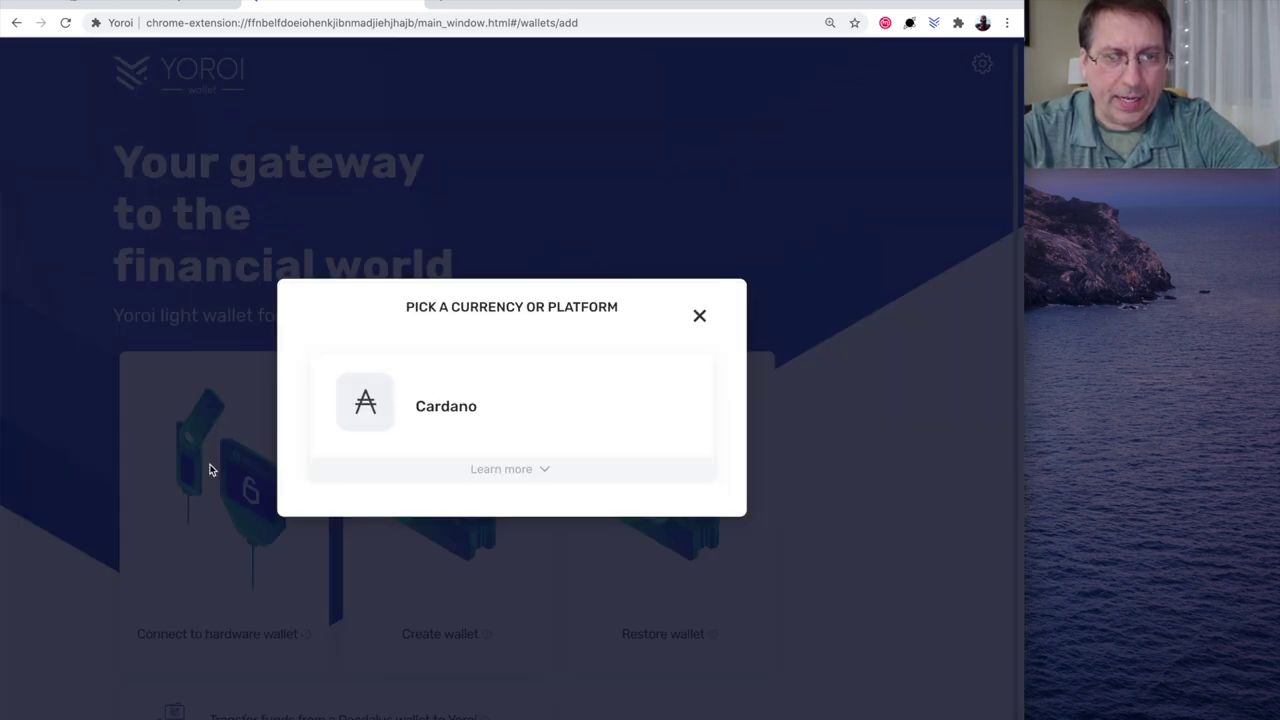
left_click(479, 411)
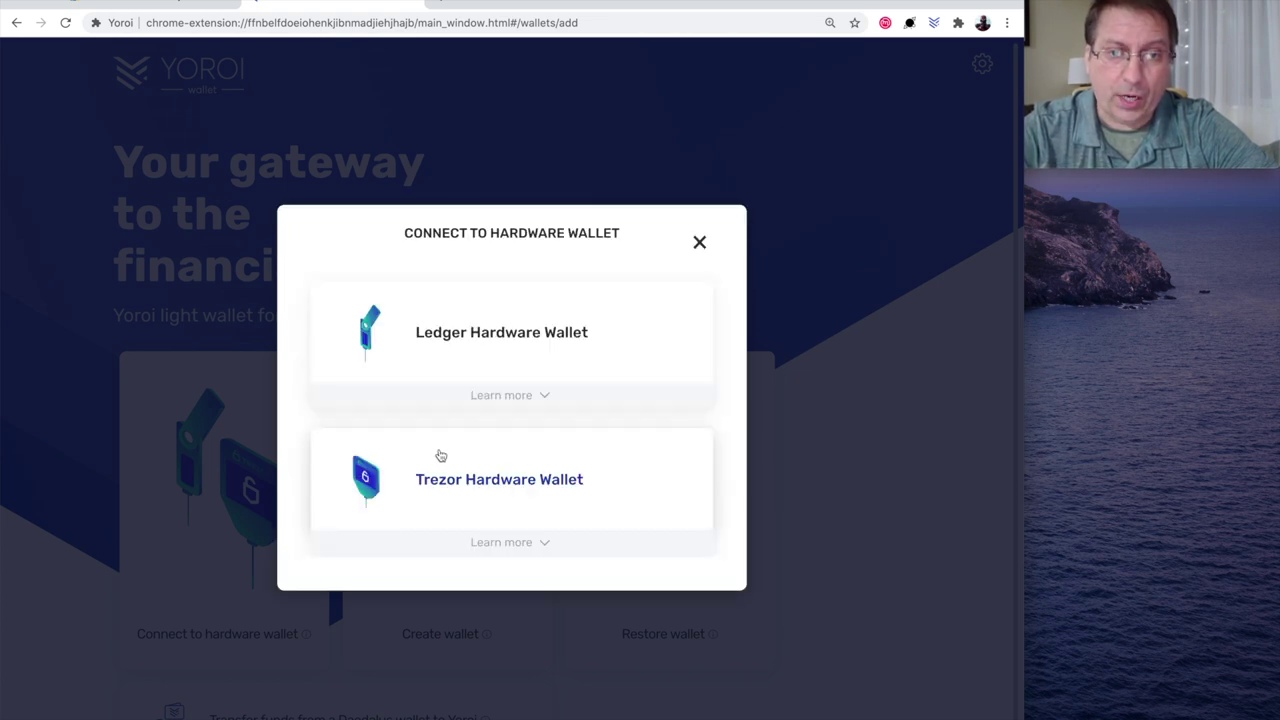
left_click(473, 342)
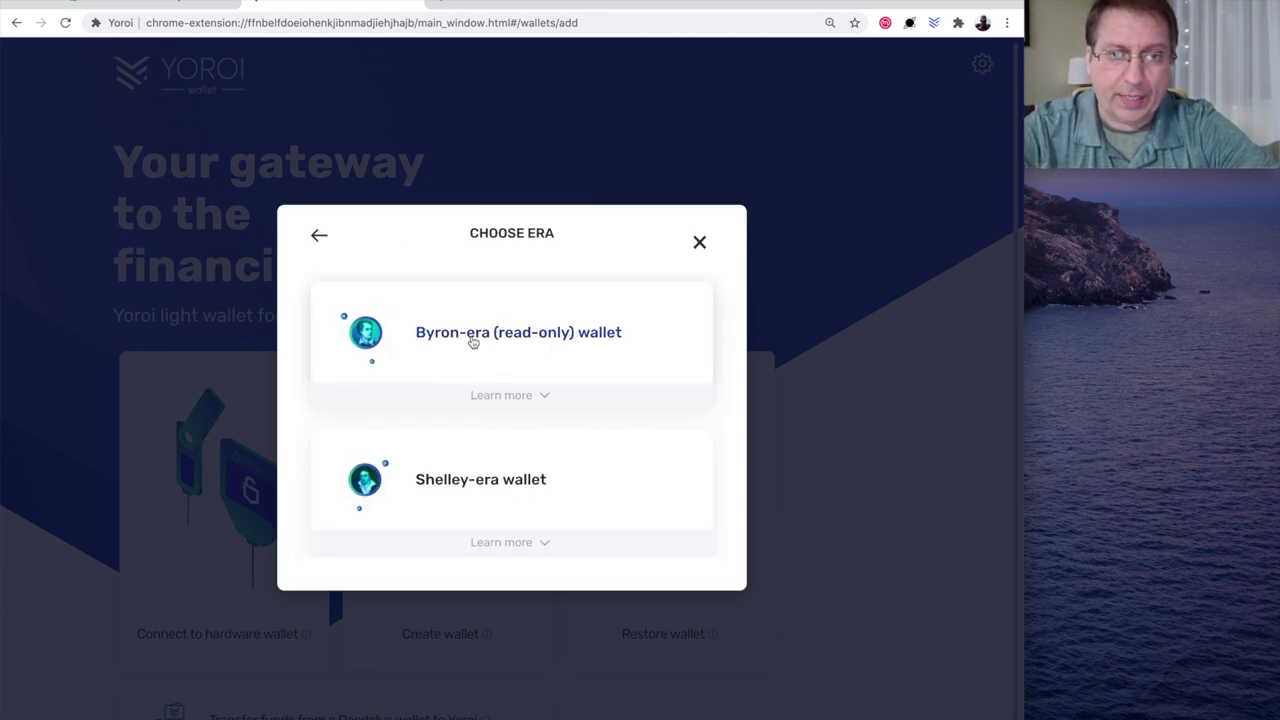
left_click(461, 478)
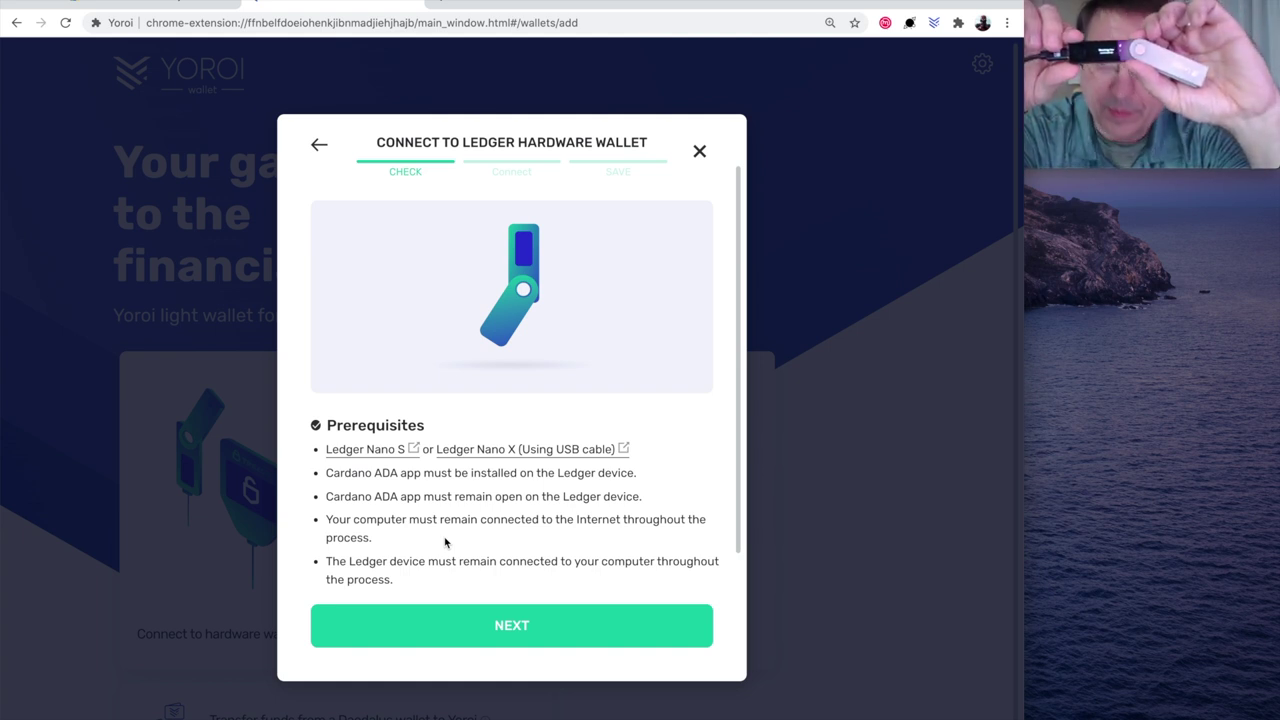
left_click(528, 622)
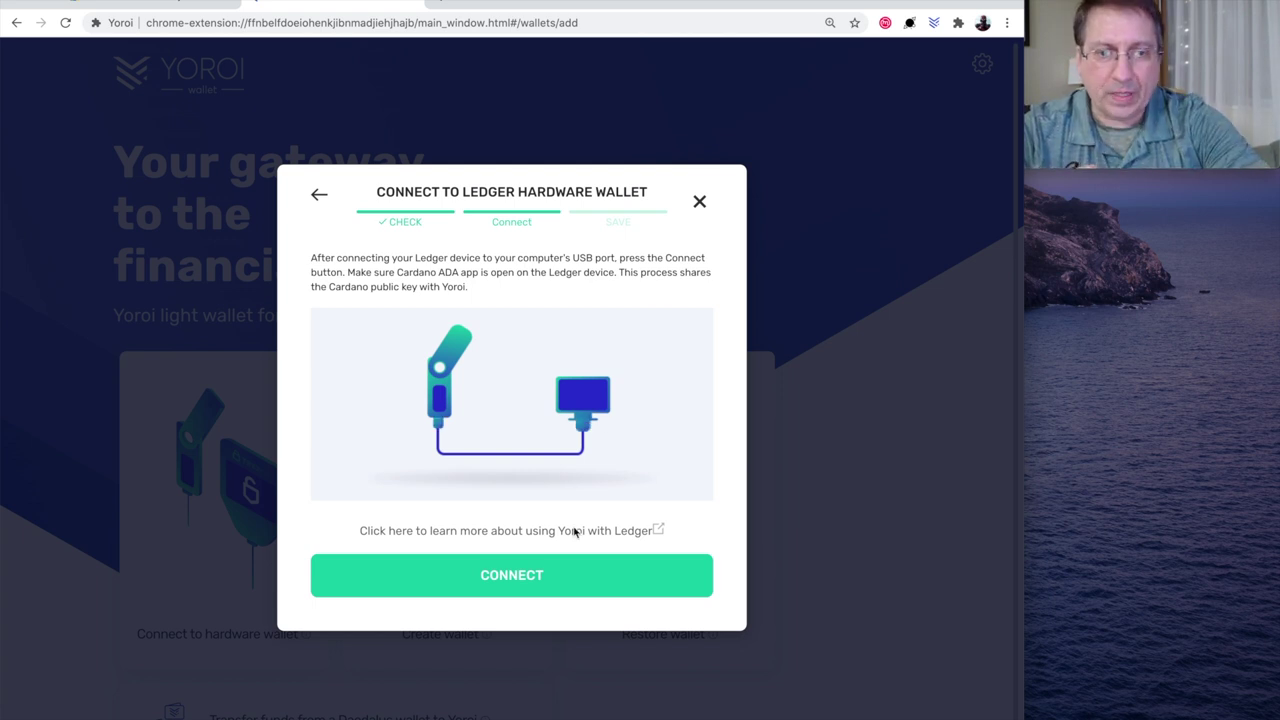
Step: Connect the Ledger Nano X and reach the wallet name field showing Yoroi-Ledger
left_click(516, 580)
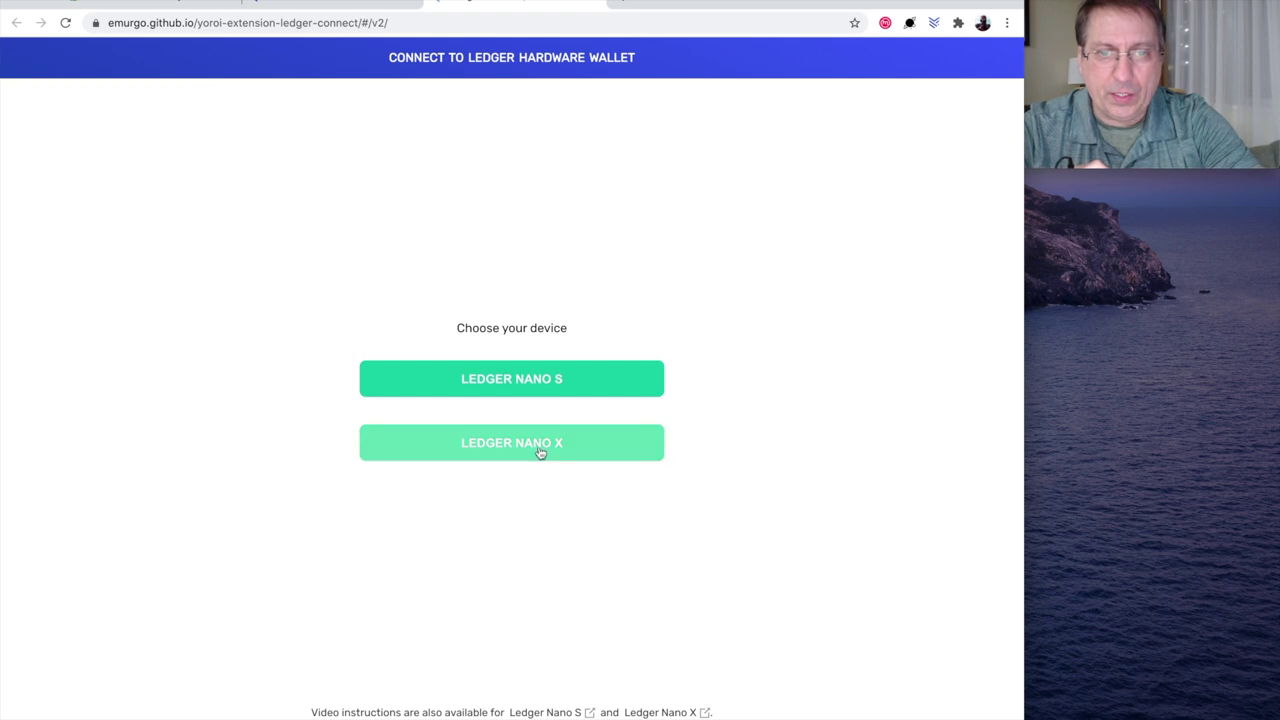
left_click(537, 447)
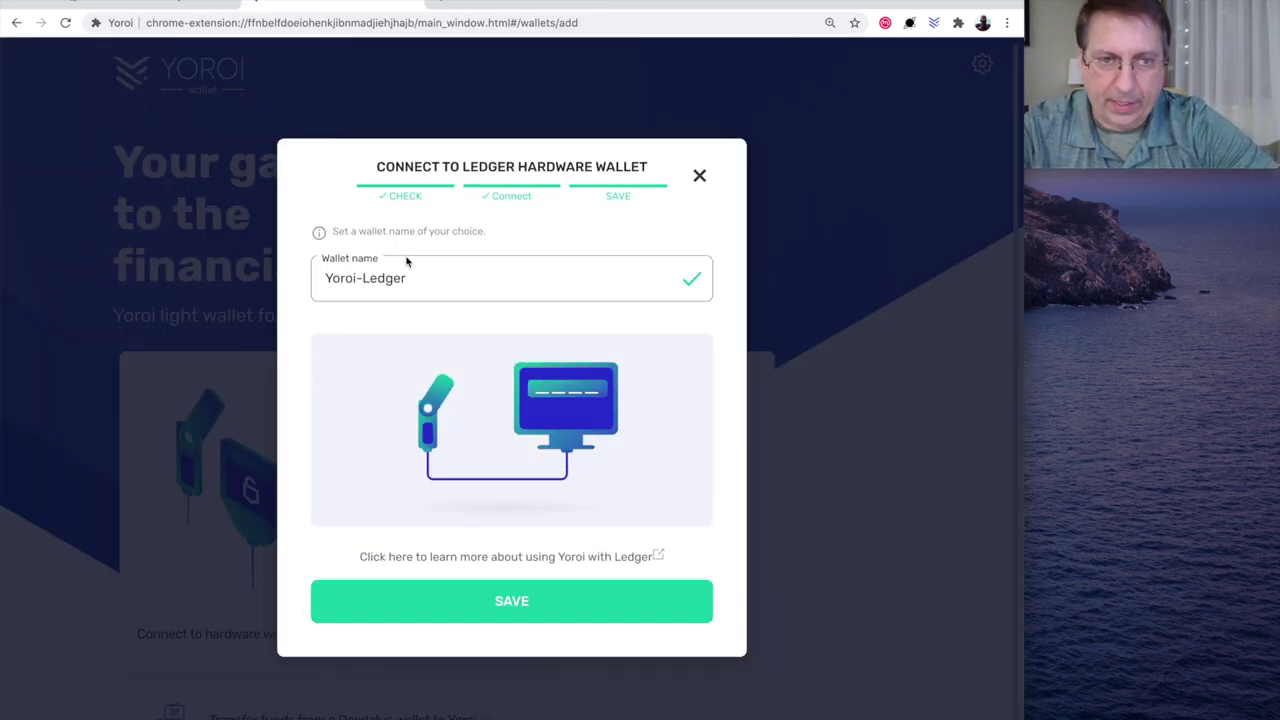
left_click(409, 278)
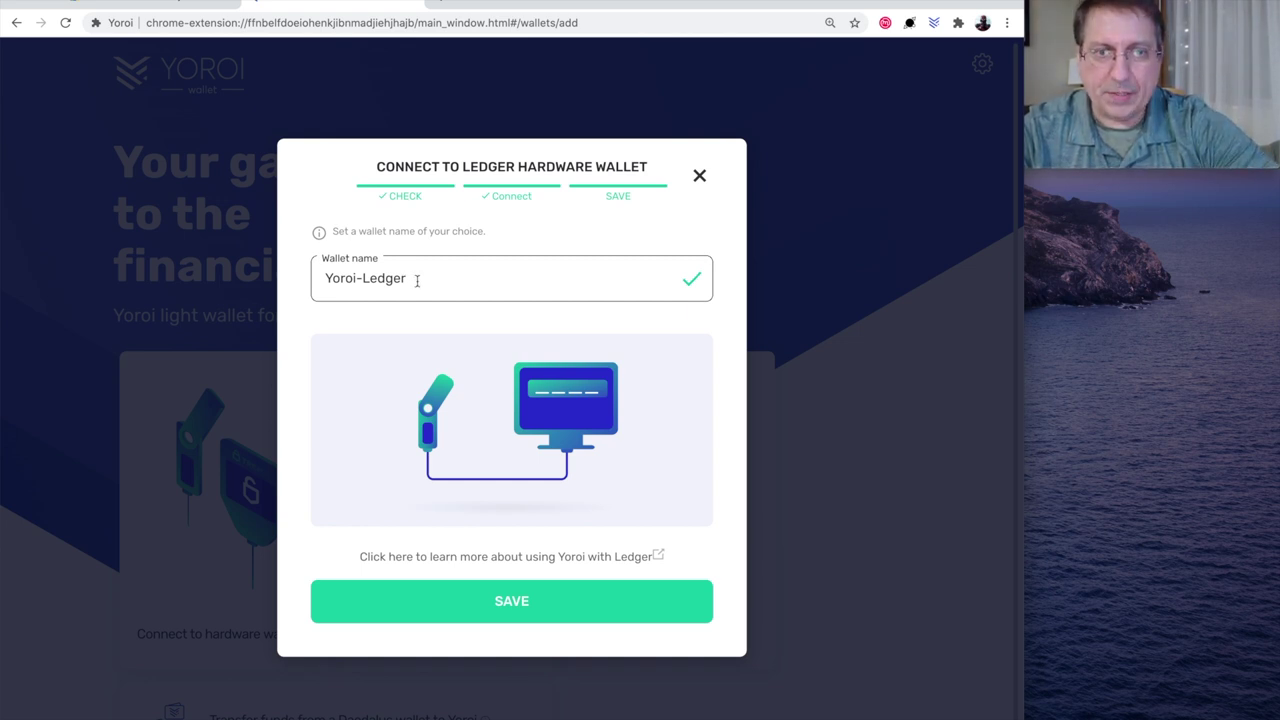
Step: Keep the name Yoroi-Ledger and save the hardware wallet
left_click_drag(420, 279, 270, 289)
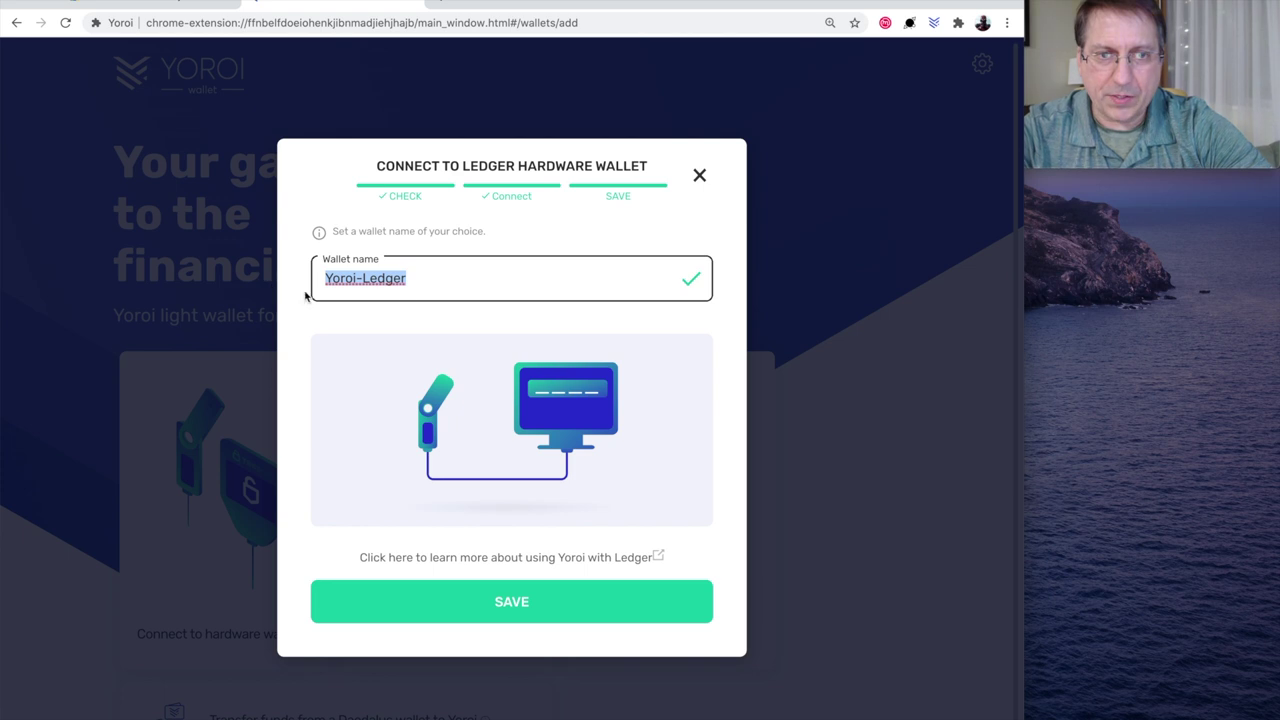
key("Left")
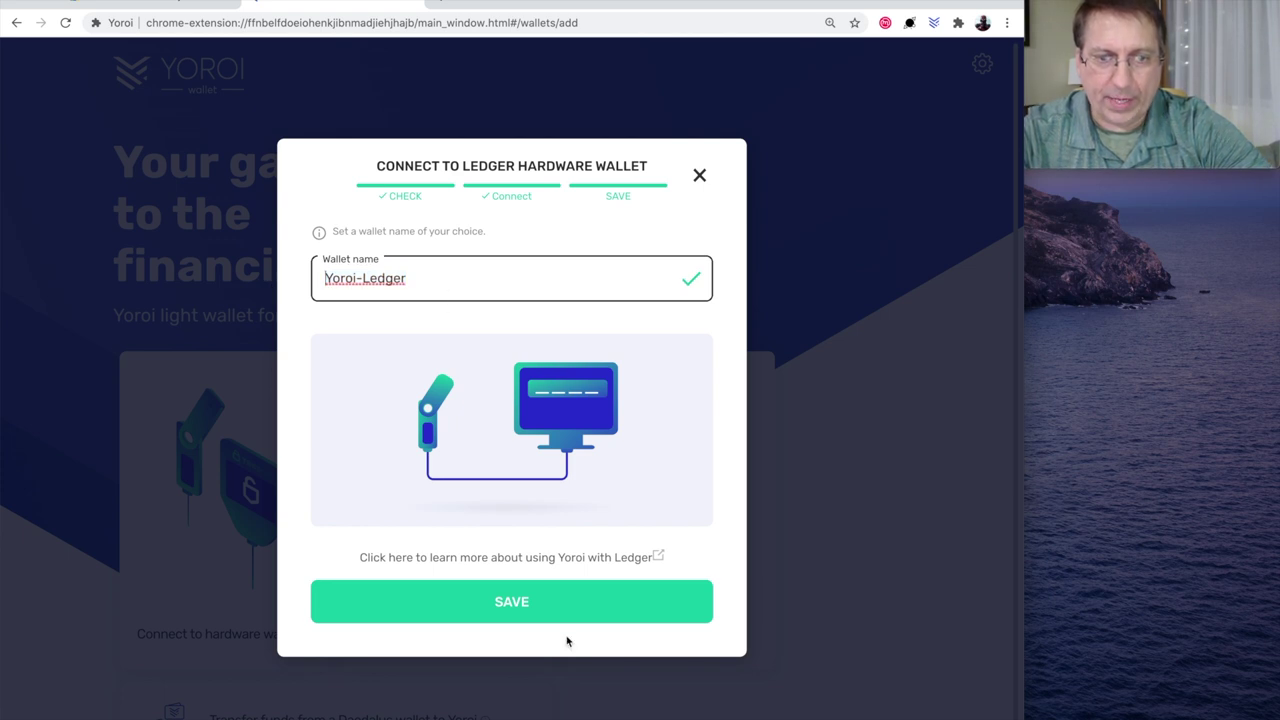
left_click(549, 604)
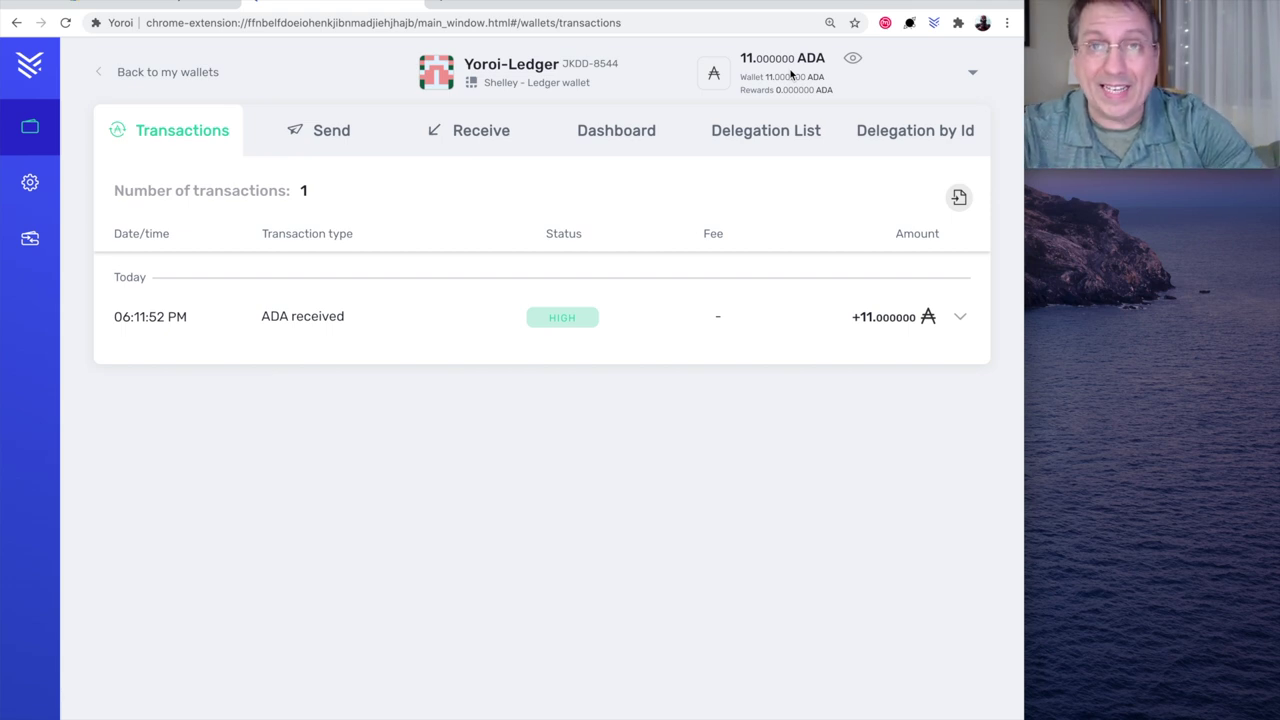
Step: Search stake pools for 'DIG' and delegate 8.825567 ADA to the Digital Fortress pool
left_click(793, 135)
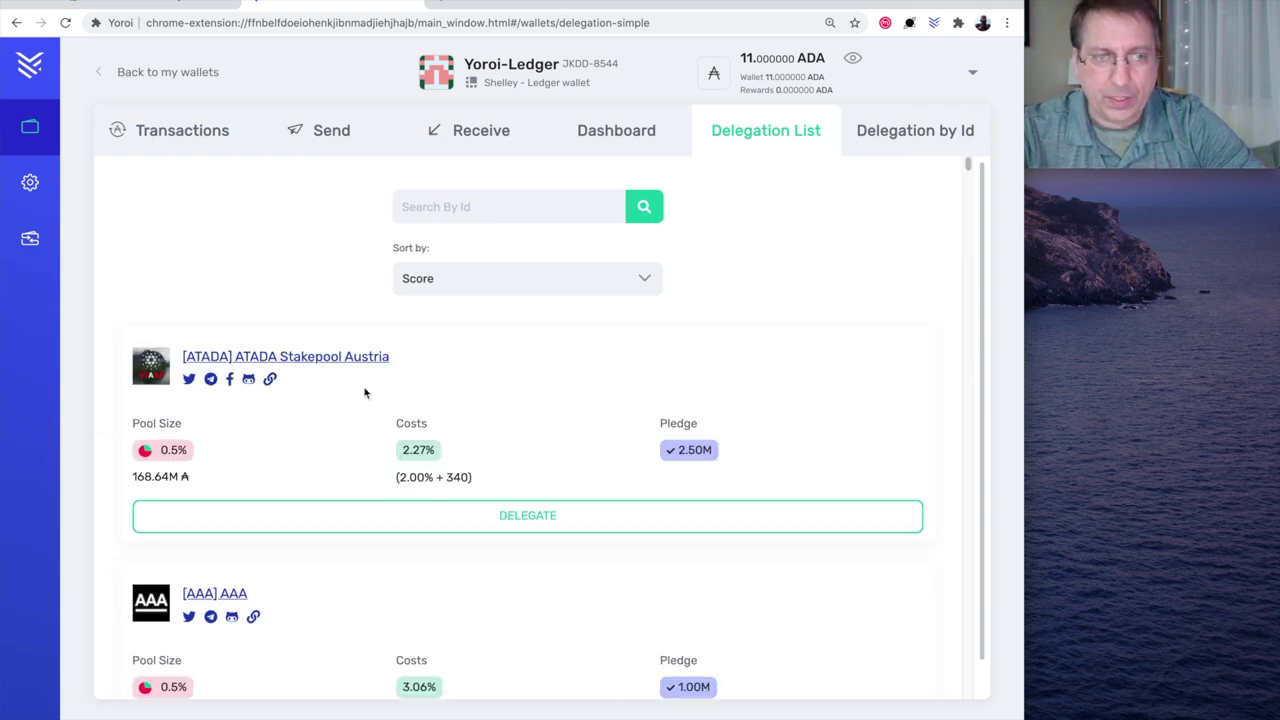
scroll(665, 423, "down", 5)
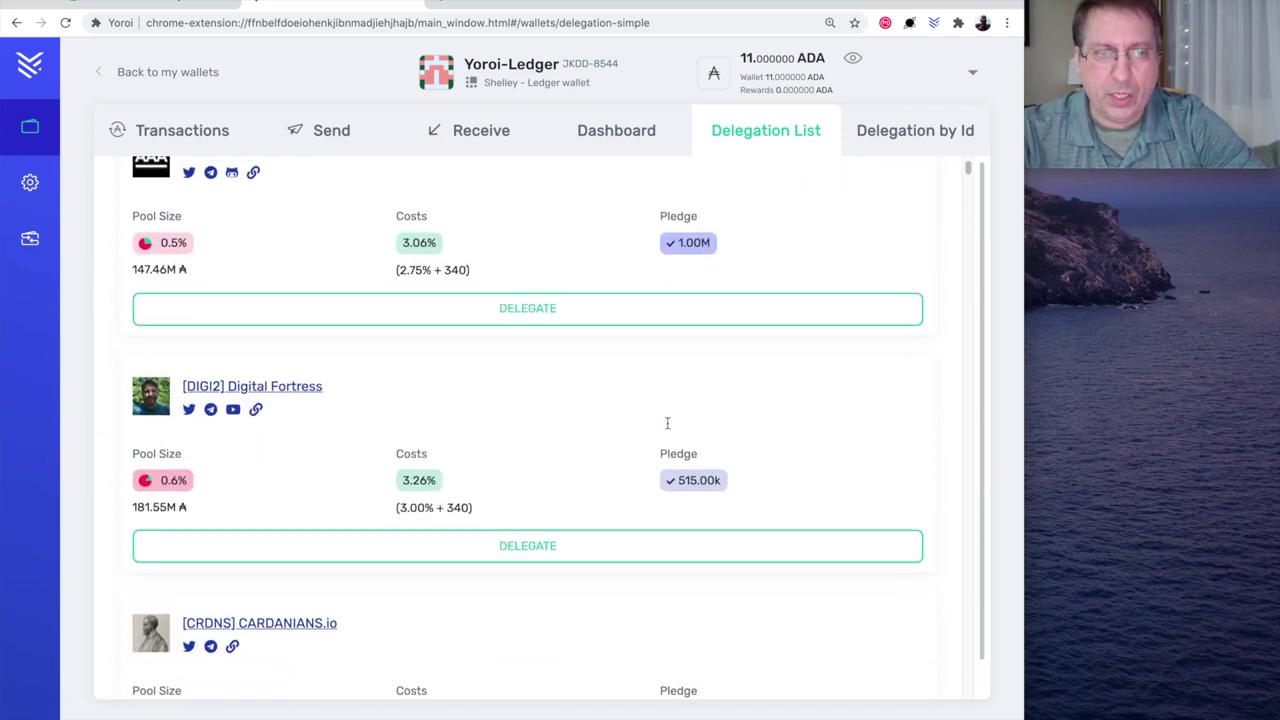
scroll(666, 423, "up", 5)
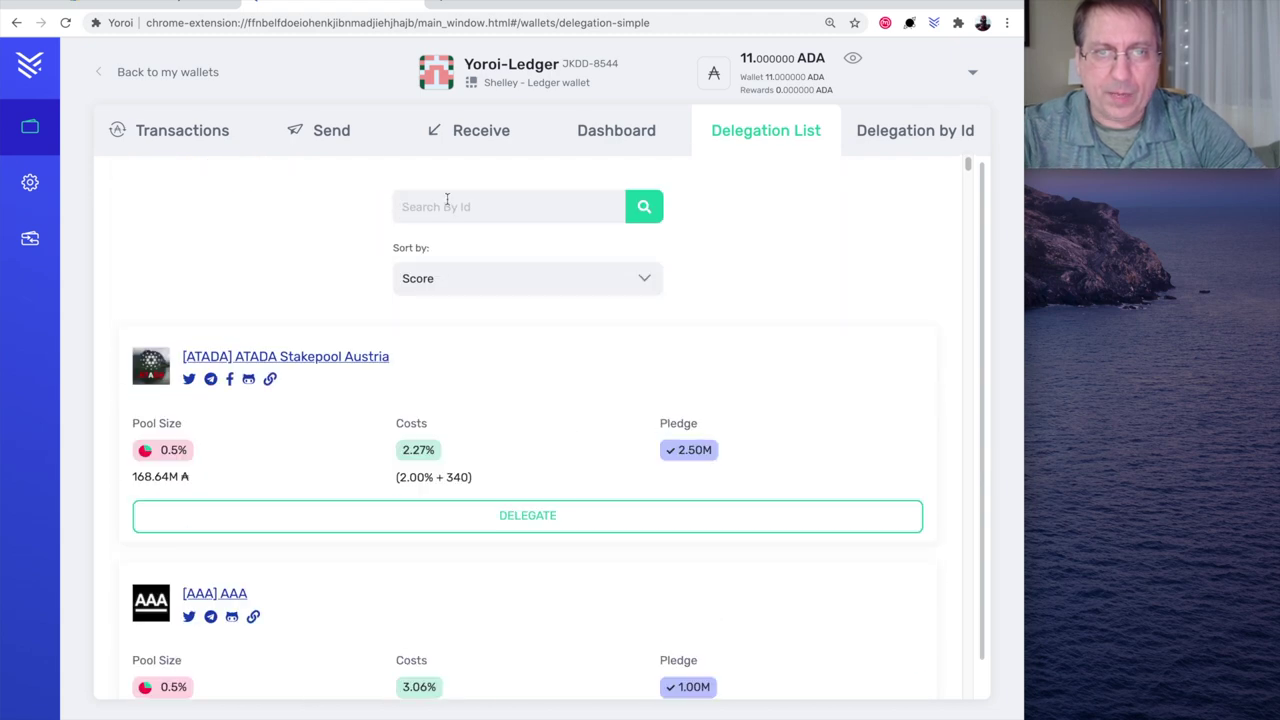
left_click(487, 206)
type("DIGI")
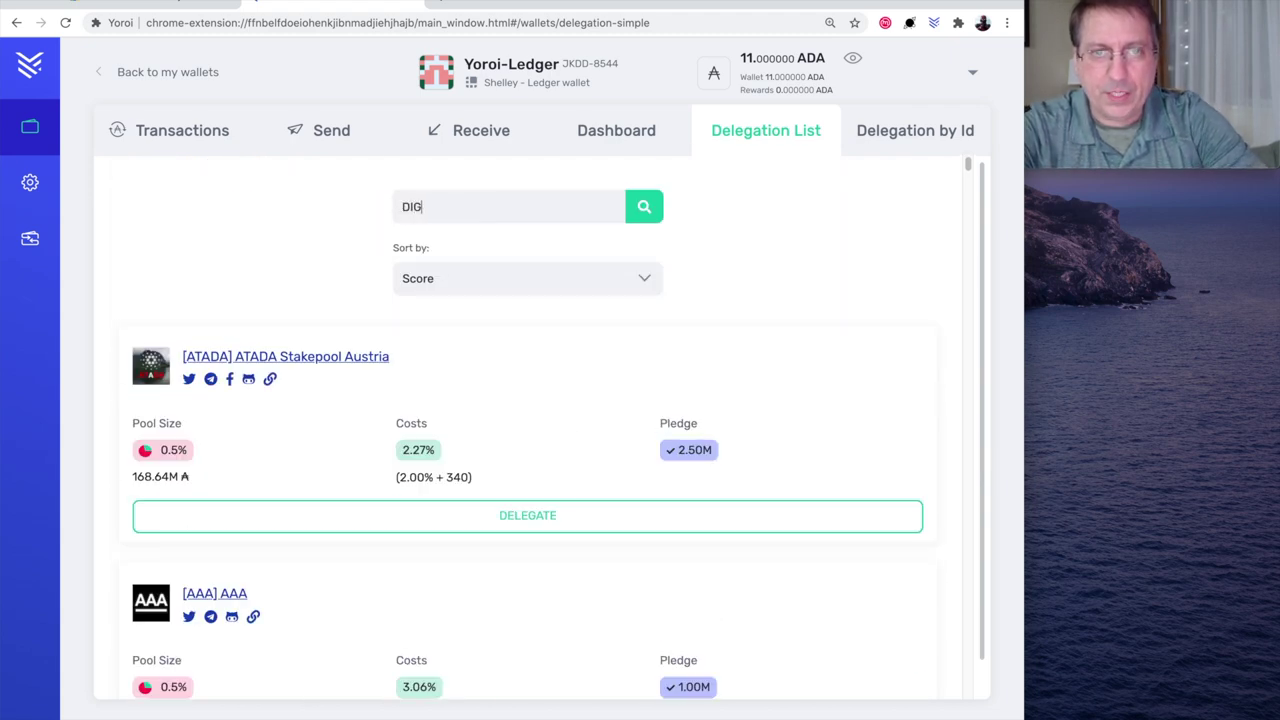
left_click(659, 210)
left_click(517, 518)
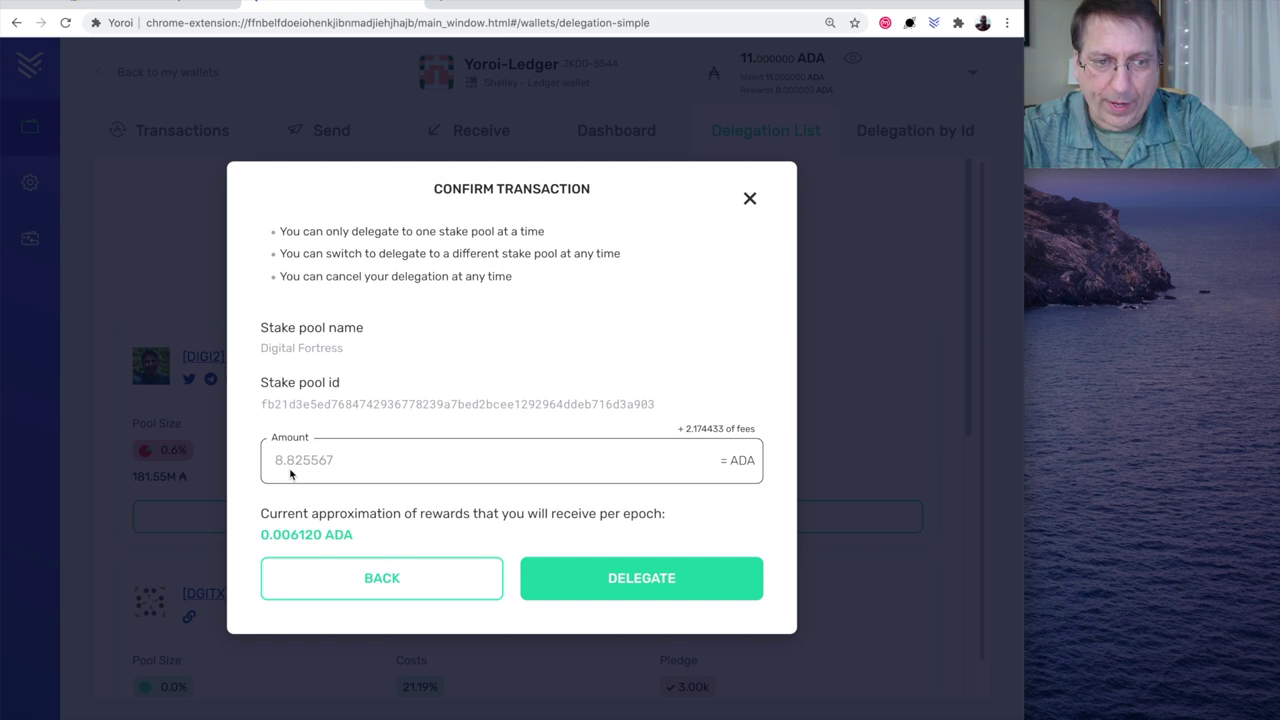
left_click(618, 581)
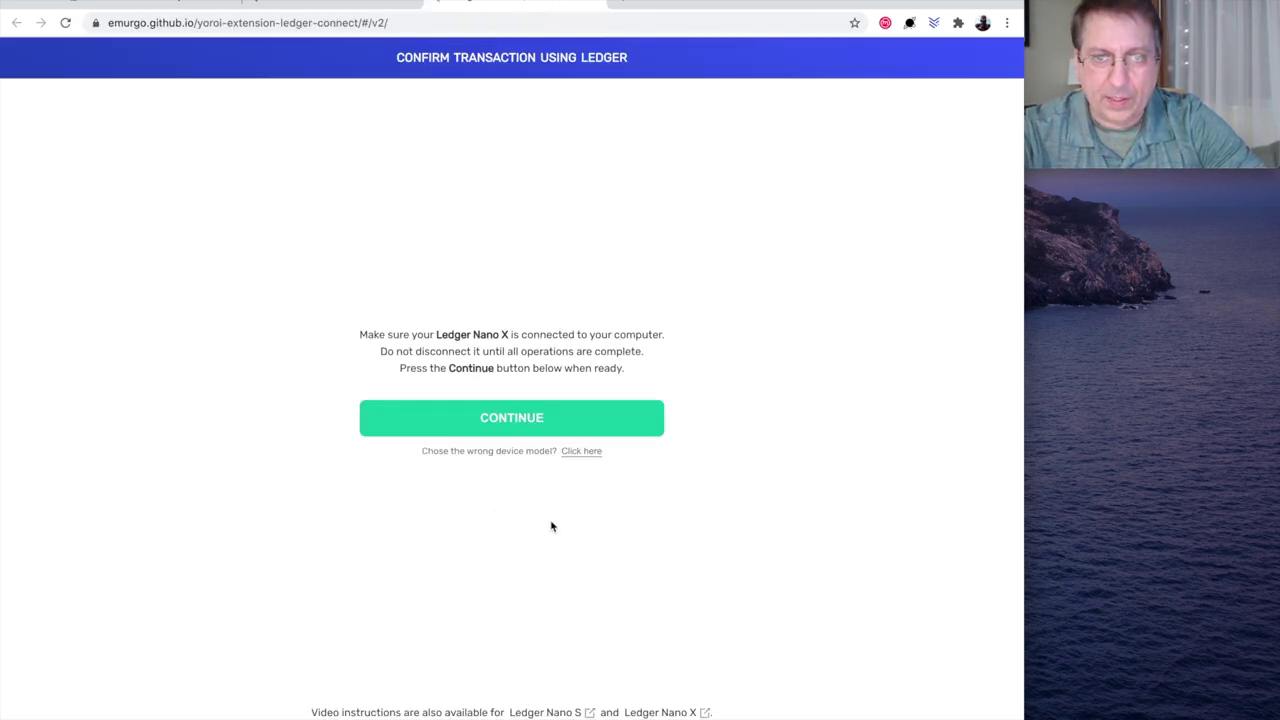
Step: Proceed to sign the Digital Fortress delegation with the Ledger
left_click(540, 428)
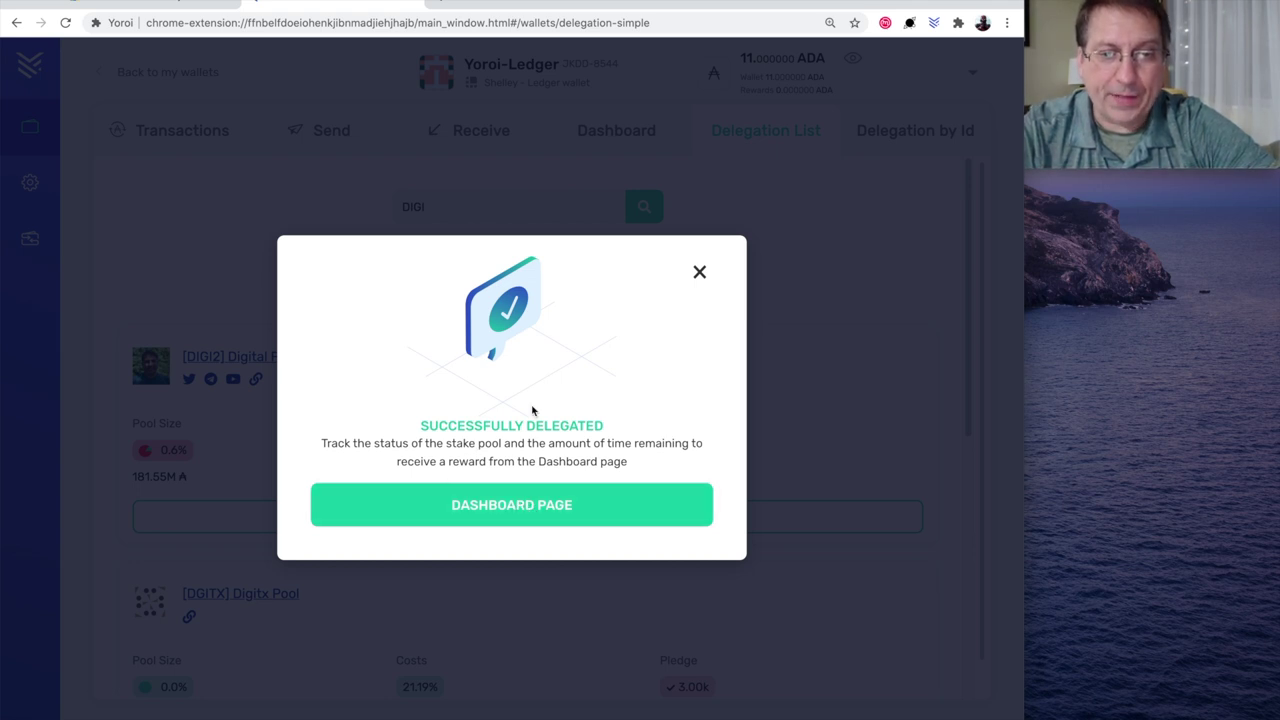
Step: Open the delegation dashboard from the success dialog, showing 8.825567 ADA delegated to Digital Fortress
left_click(533, 512)
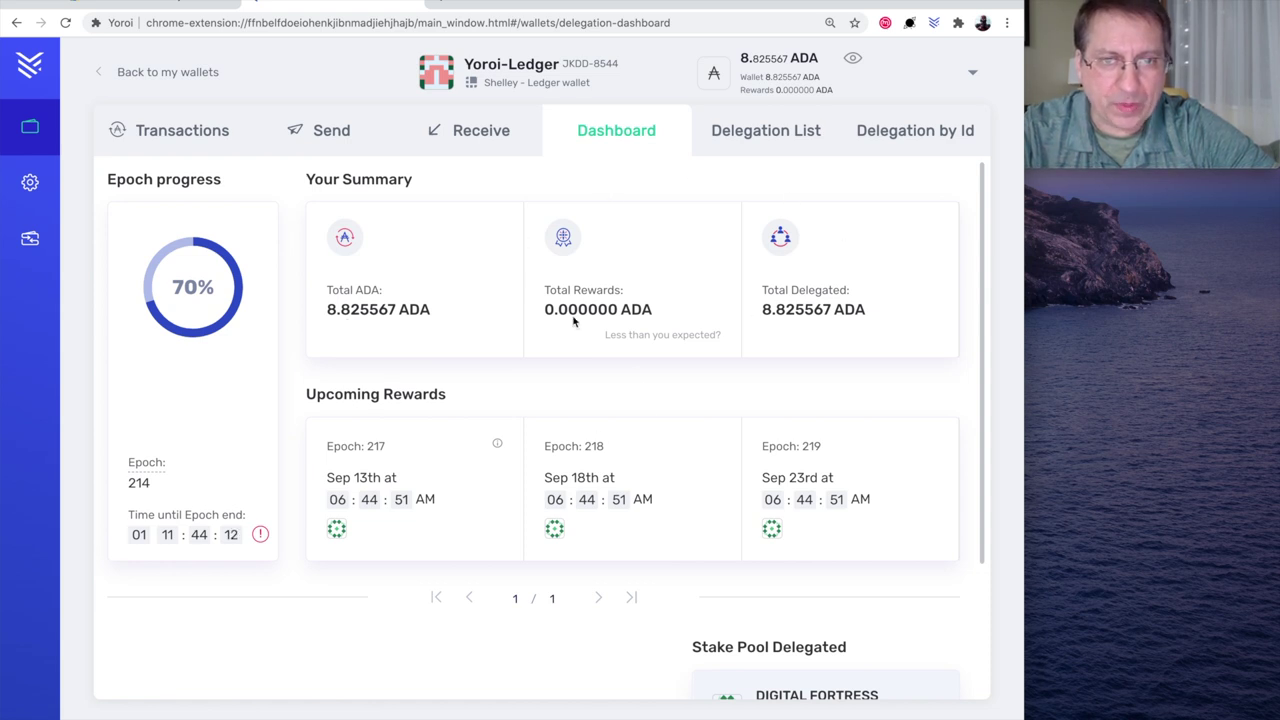
Step: Scroll to the delegated pool card, check the stake pool list, then return to the dashboard
scroll(383, 308, "down", 2)
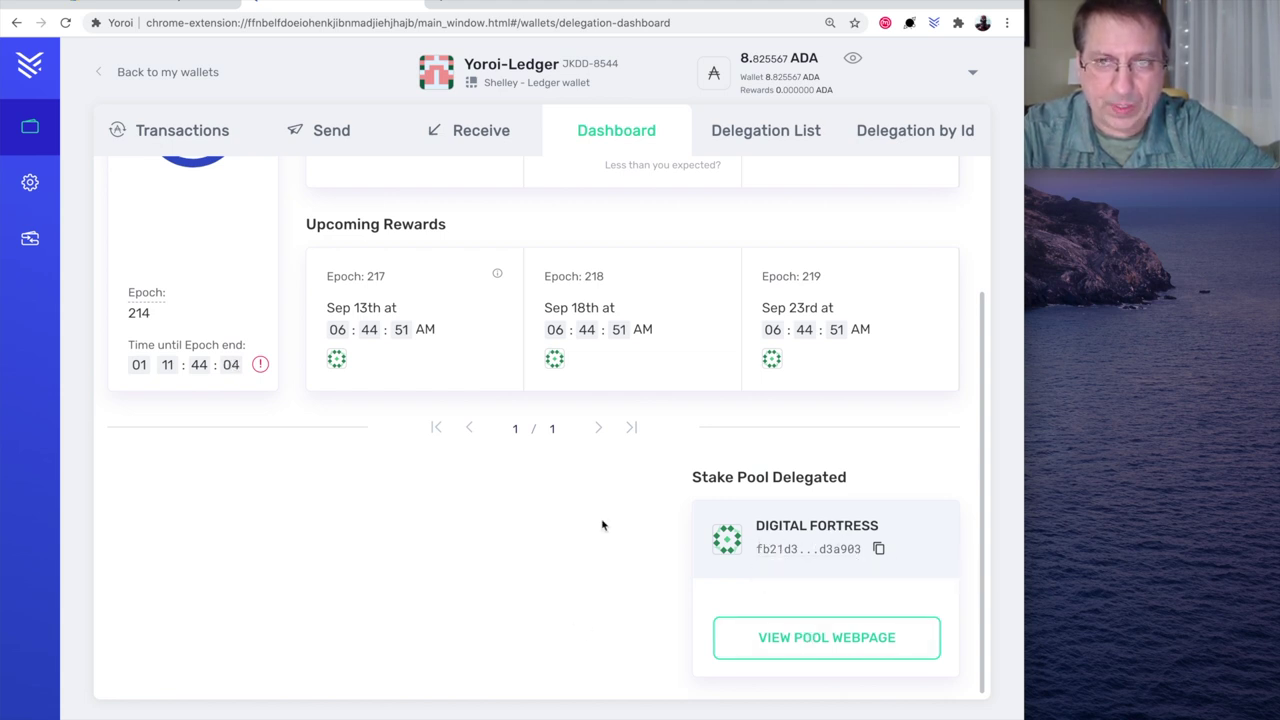
scroll(602, 525, "up", 2)
scroll(602, 525, "down", 2)
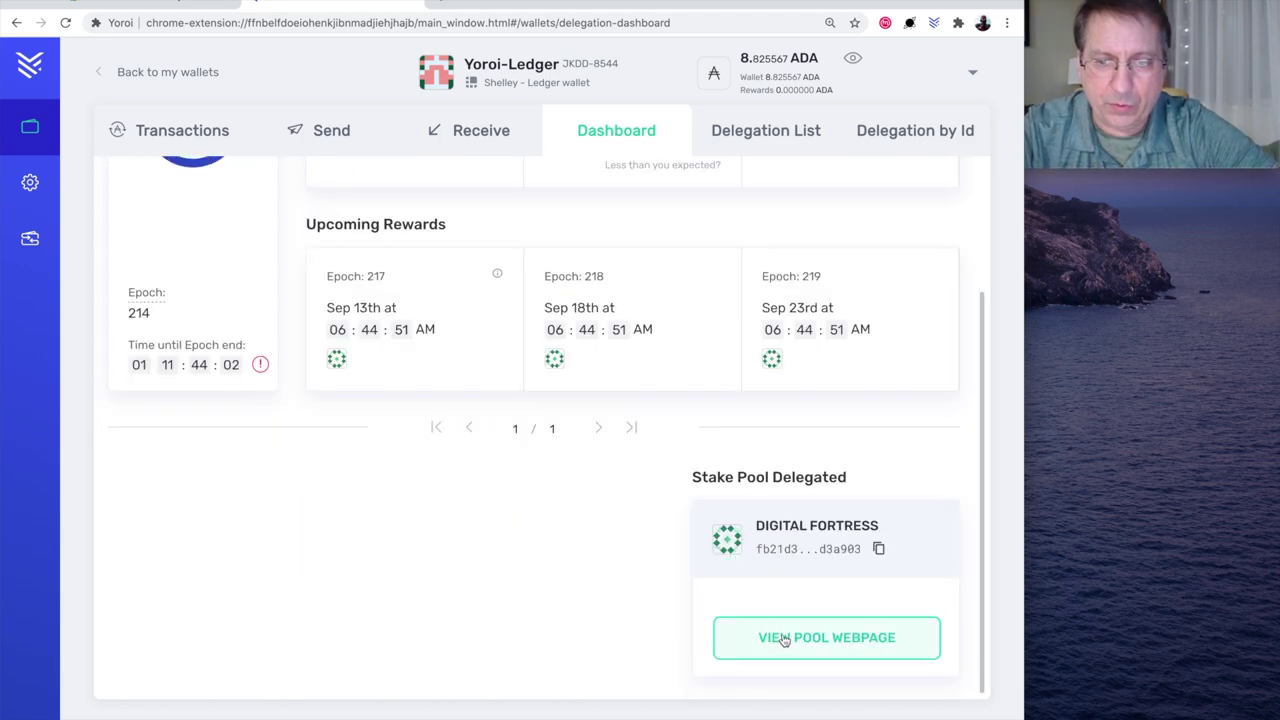
scroll(537, 515, "up", 2)
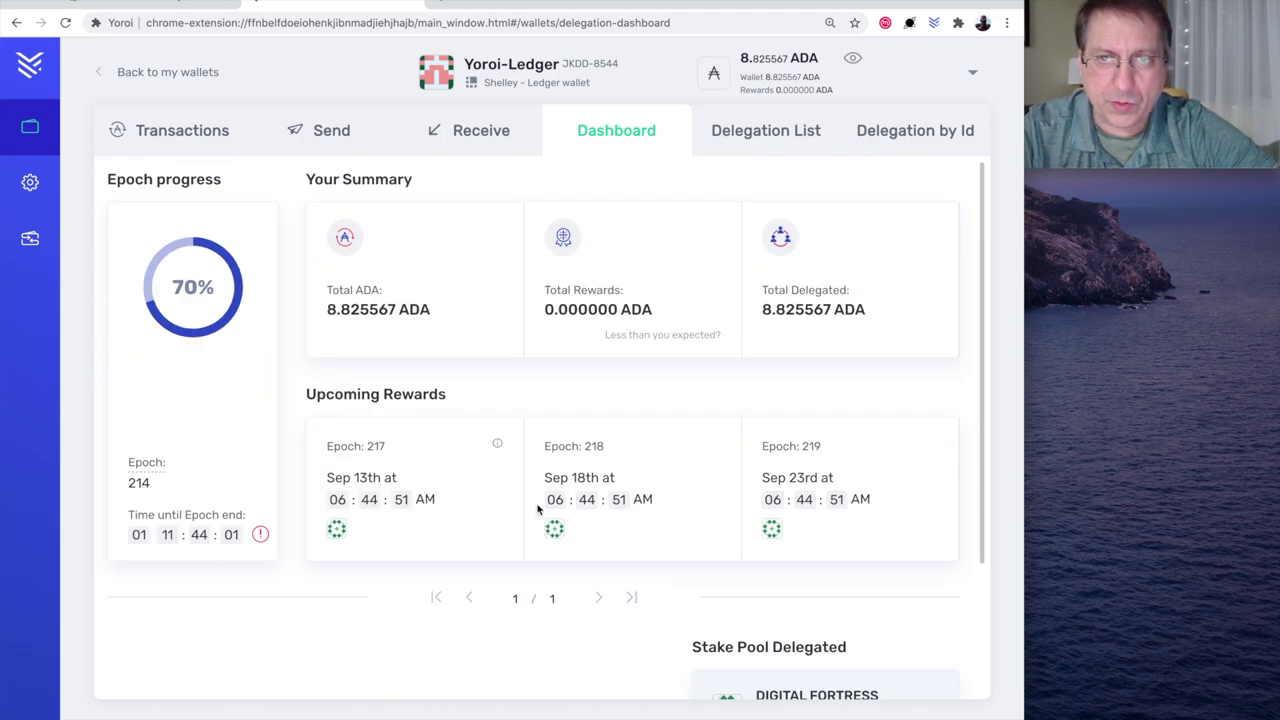
left_click(765, 133)
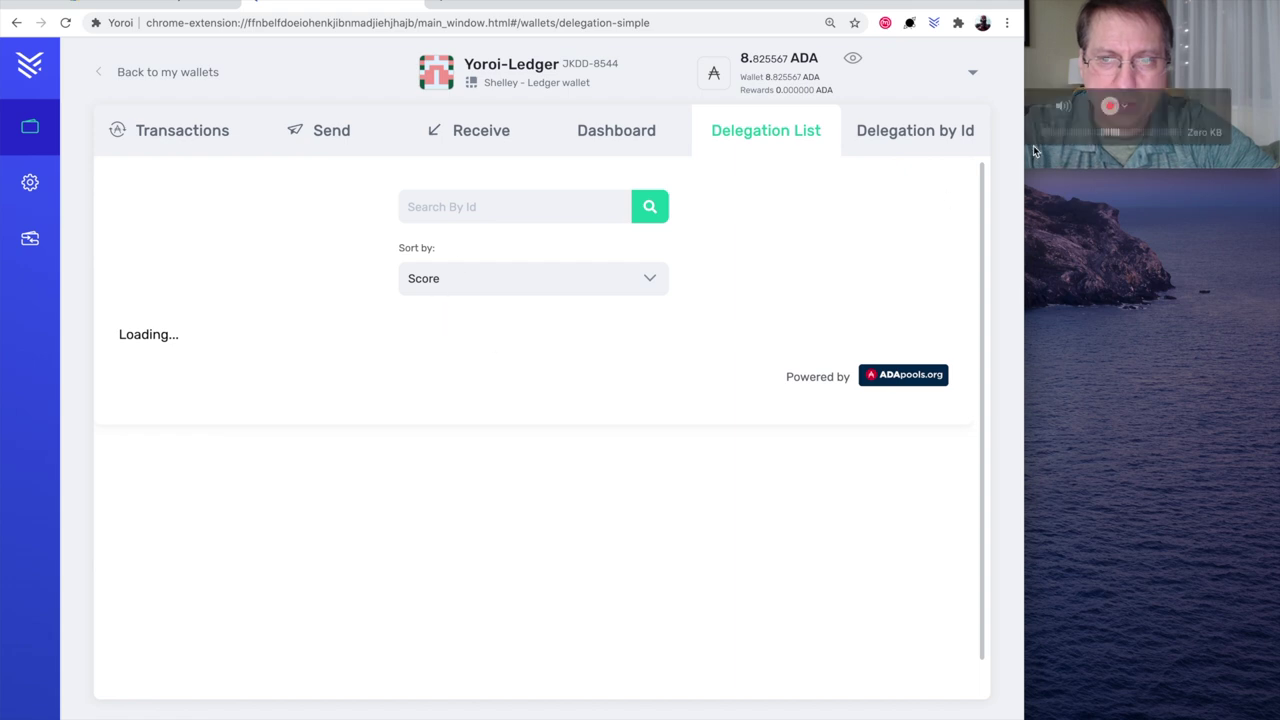
left_click(617, 130)
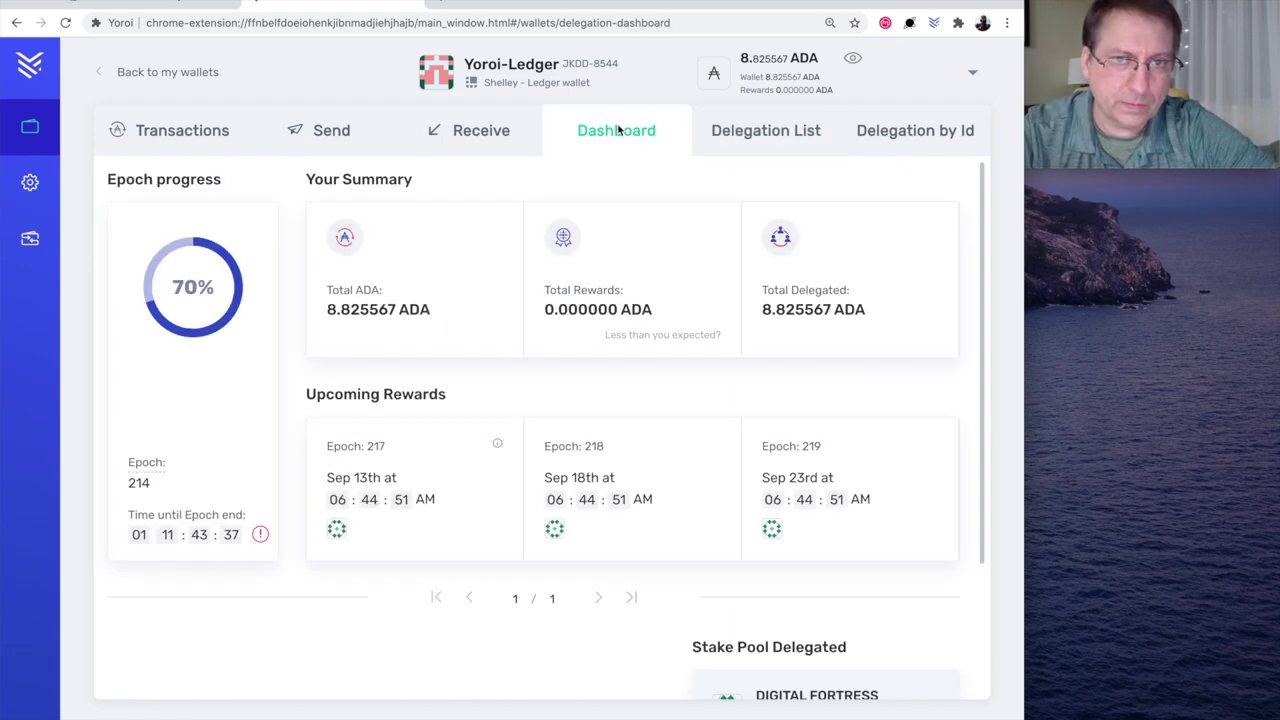
Step: Review the 11.000000 ADA receipt and −2.174433 ADA intrawallet transaction, then return to the dashboard
left_click(188, 138)
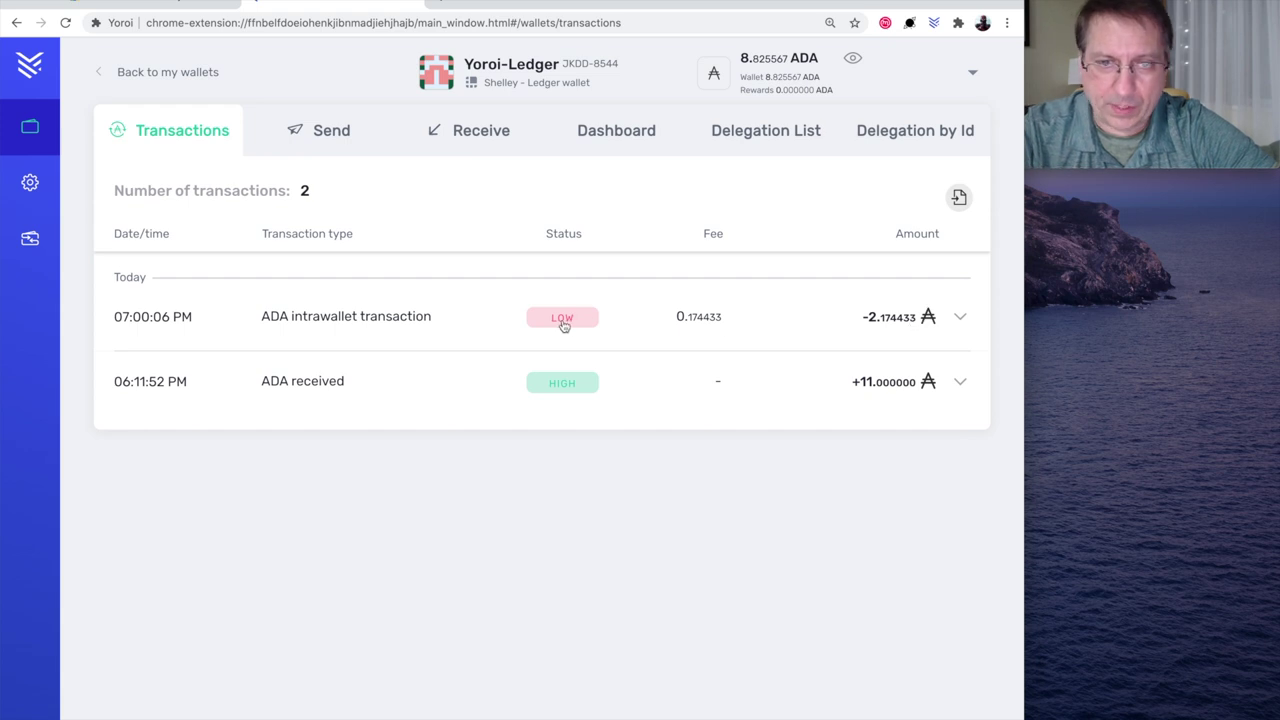
left_click(634, 144)
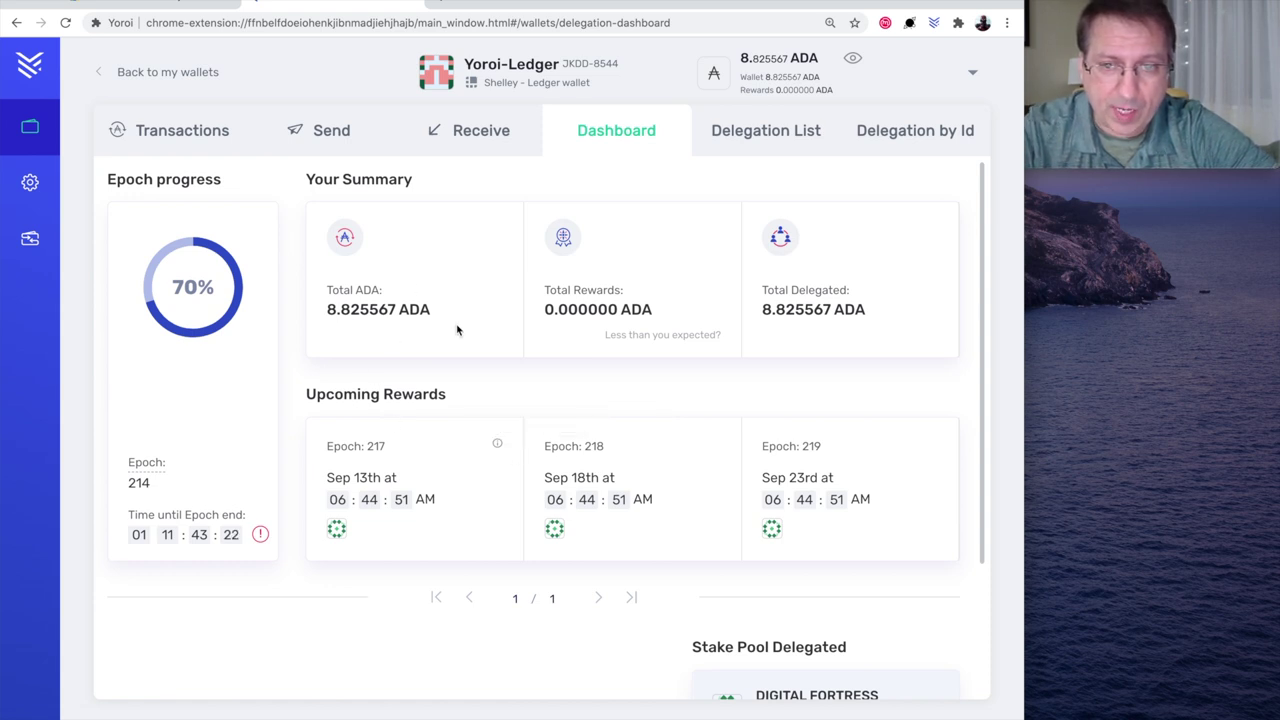
Step: Scroll down to the Stake Pool Delegated card showing Digital Fortress and epoch 217–219 rewards
scroll(737, 434, "down", 1)
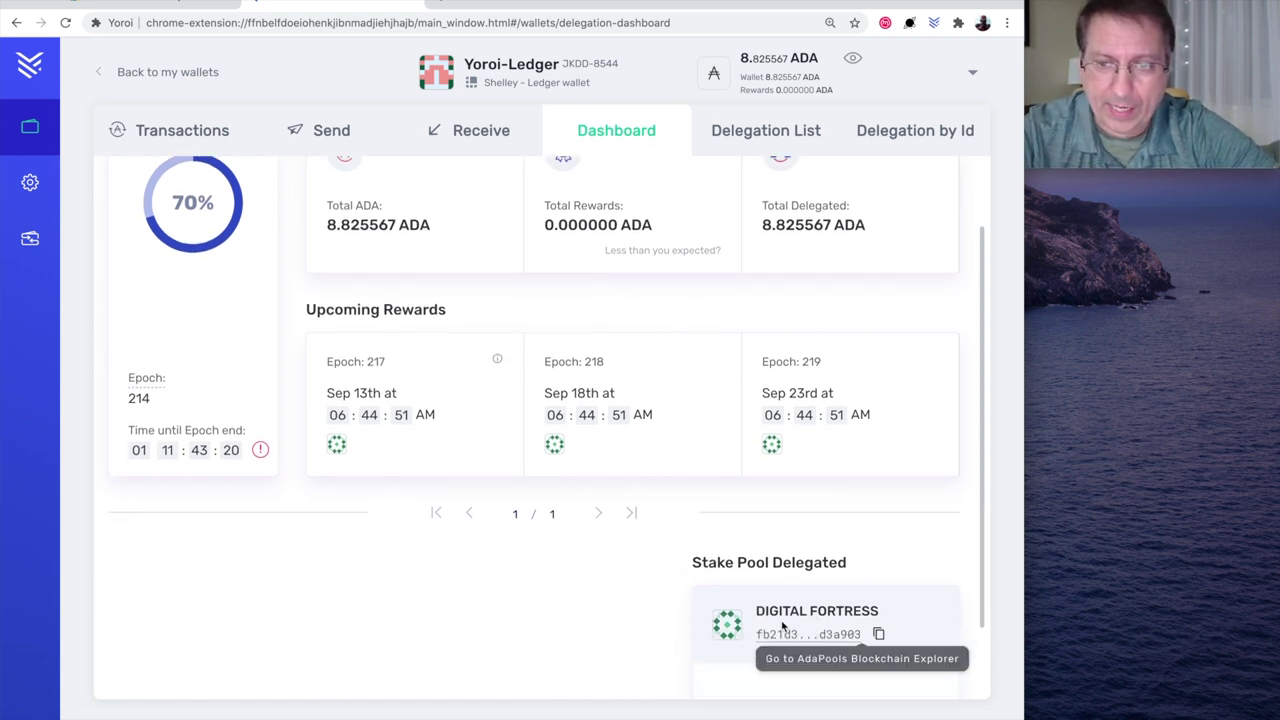